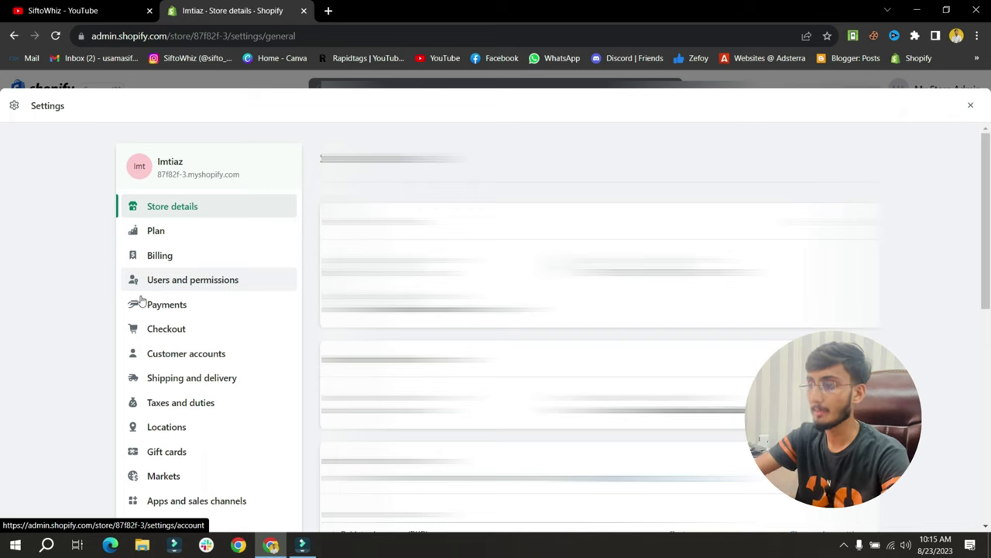
Activate Cash on Delivery (COD) as a manual payment method in the store's payment settings, leaving its details and instructions blank.
left_click(206, 310)
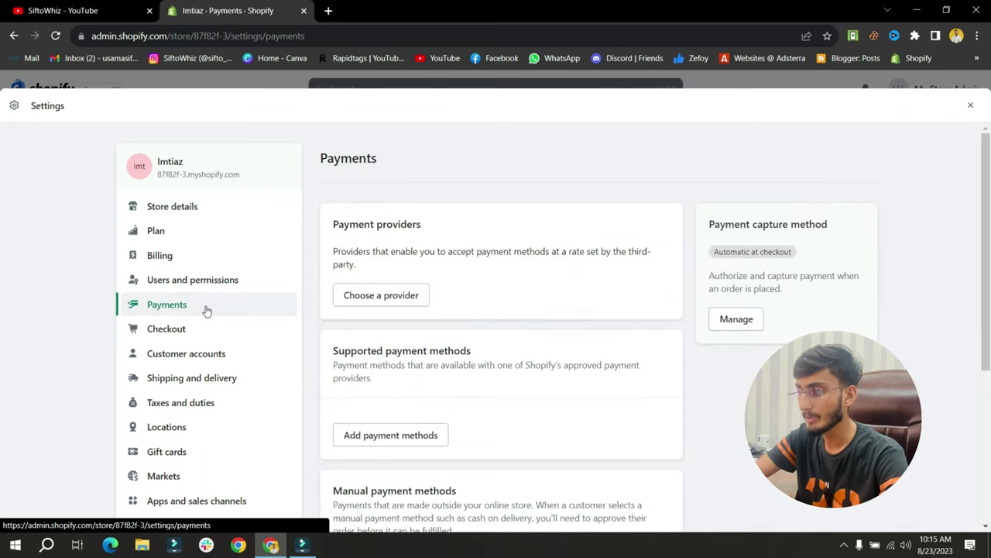
scroll(636, 336, "down", 3)
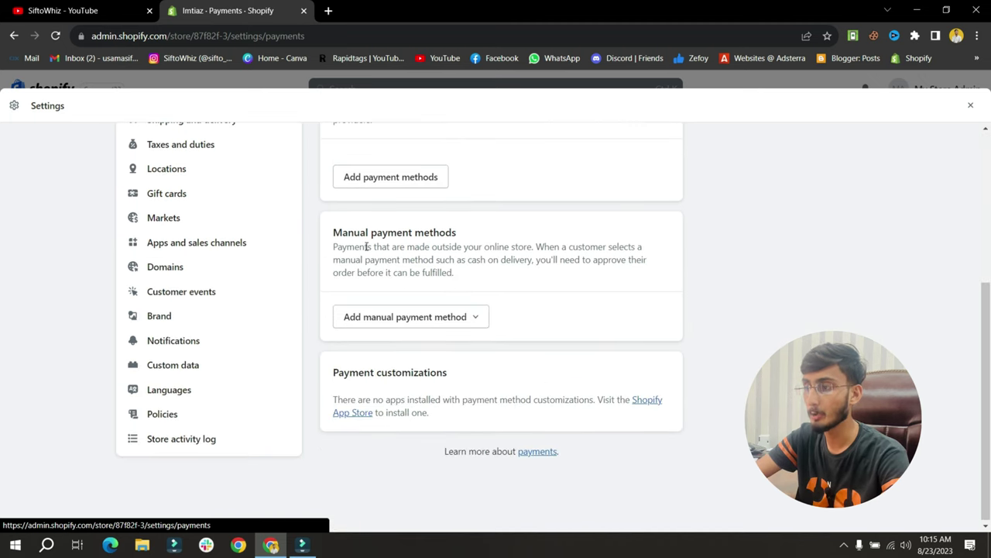
left_click_drag(335, 233, 460, 230)
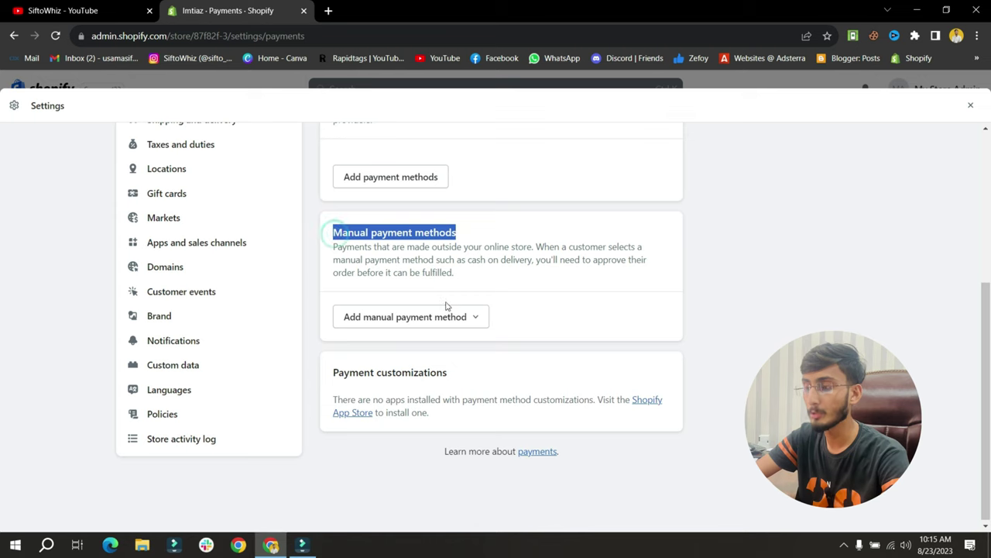
left_click(377, 328)
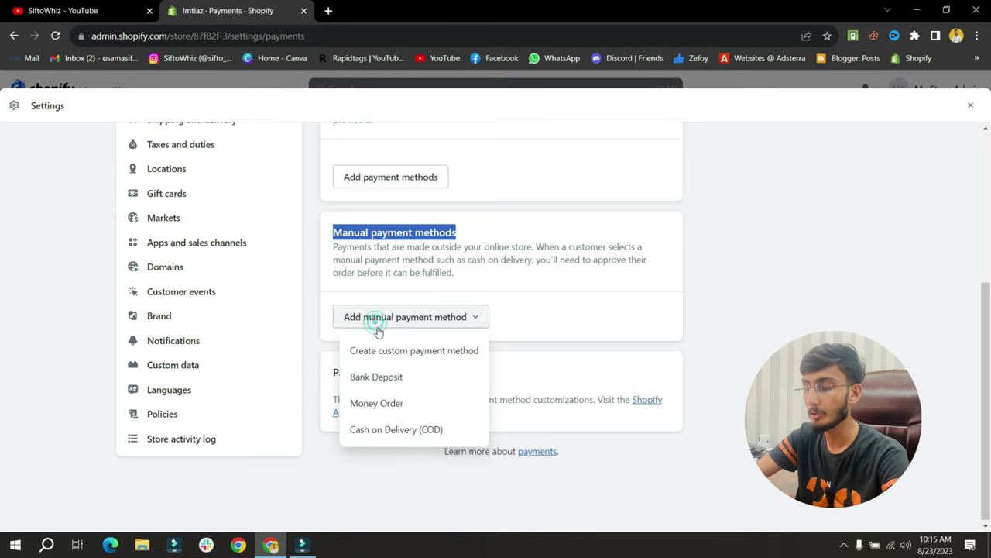
left_click(402, 432)
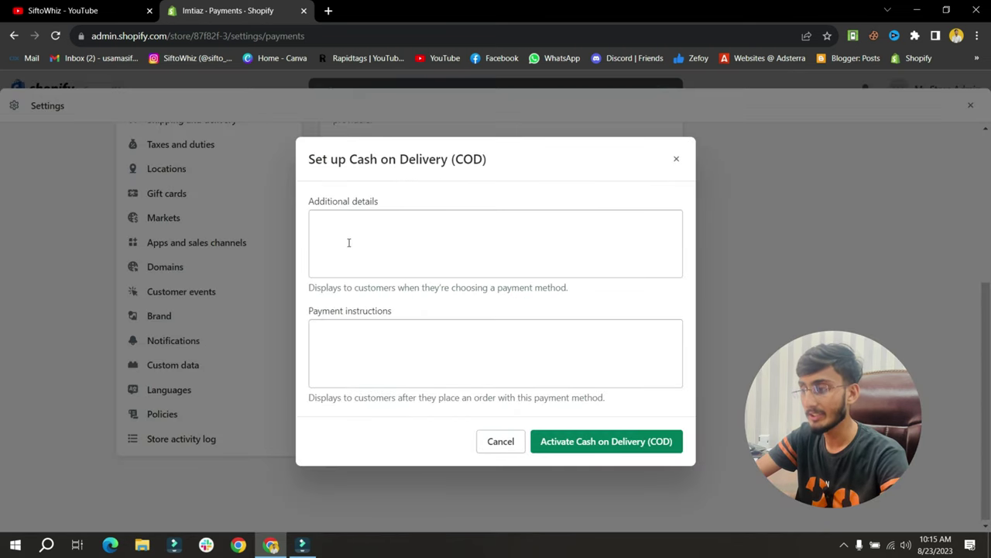
left_click(626, 450)
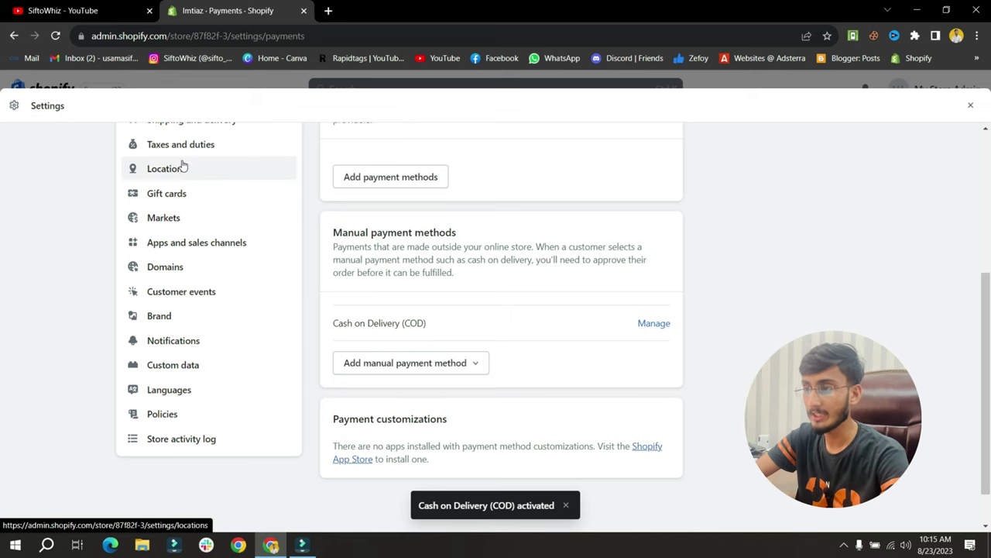
Find Pakistan in the taxes and duties settings, set its country tax to 0%, and save.
left_click(236, 148)
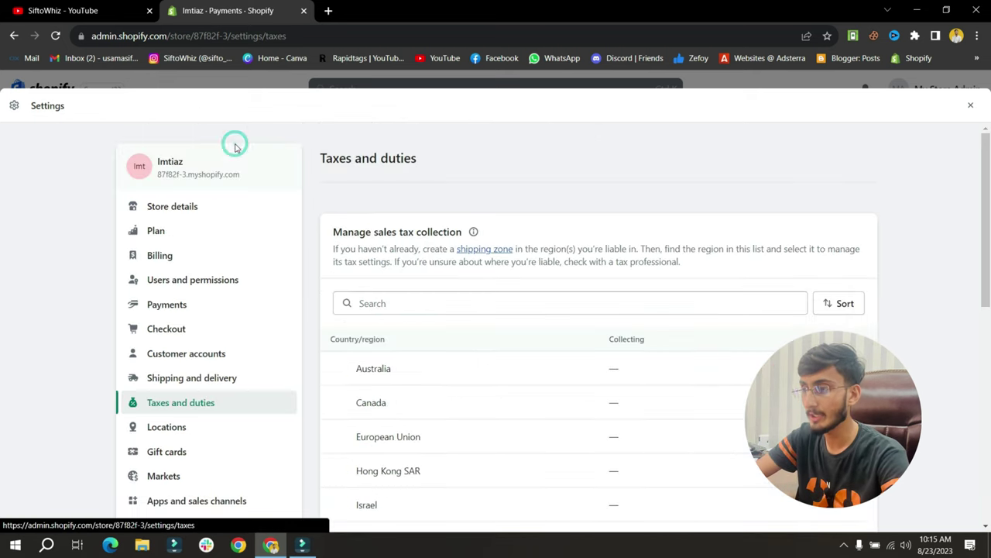
left_click(425, 302)
type("pak")
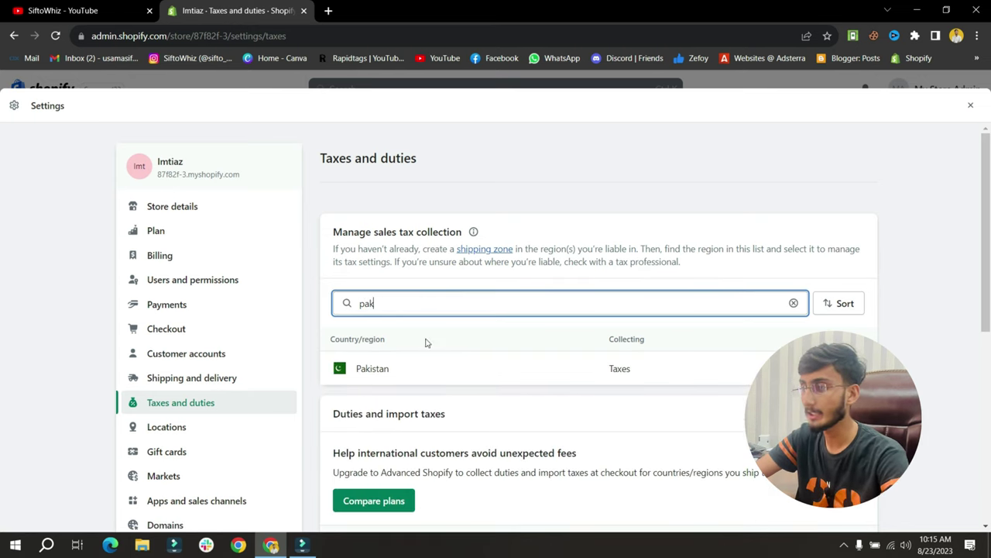
left_click(430, 369)
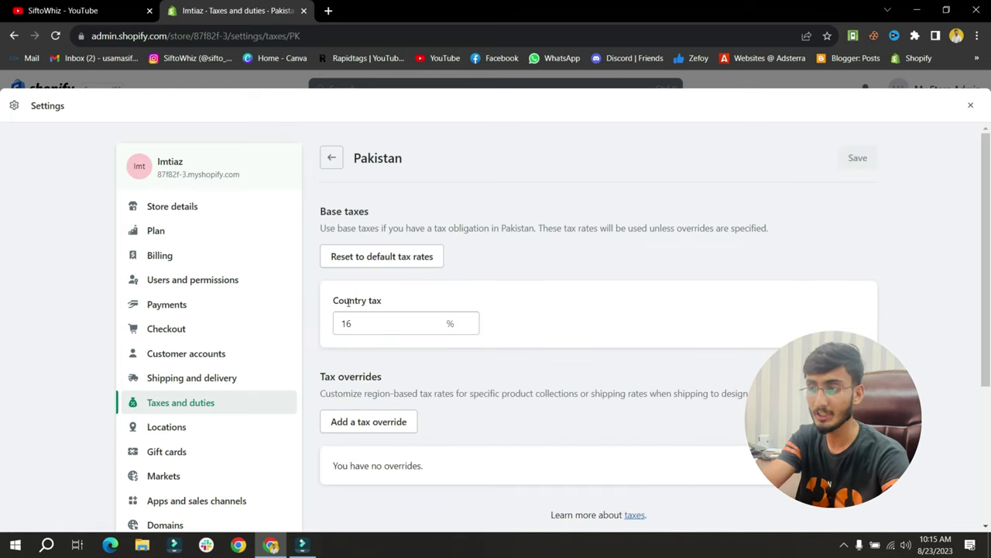
left_click(399, 324)
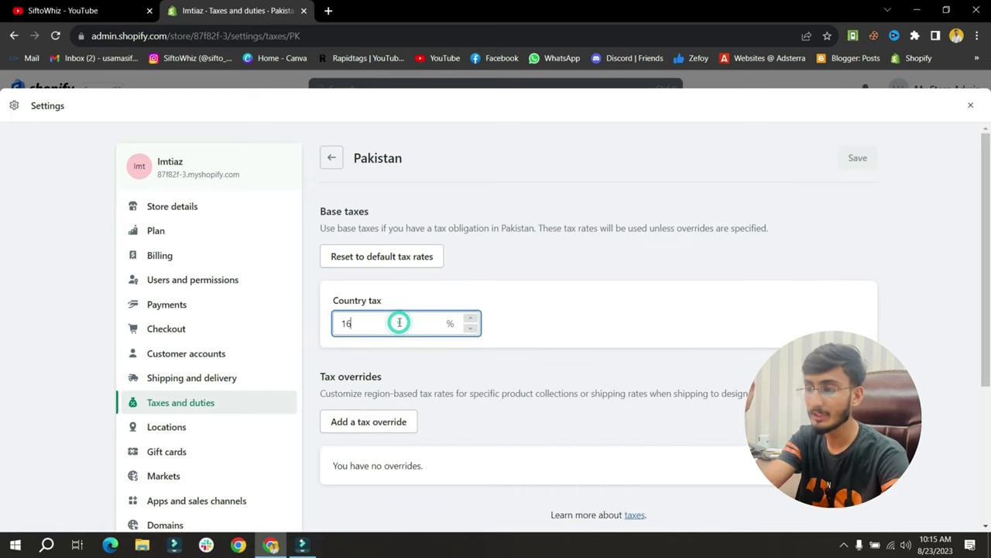
key("BackSpace")
key("BackSpace")
type("0")
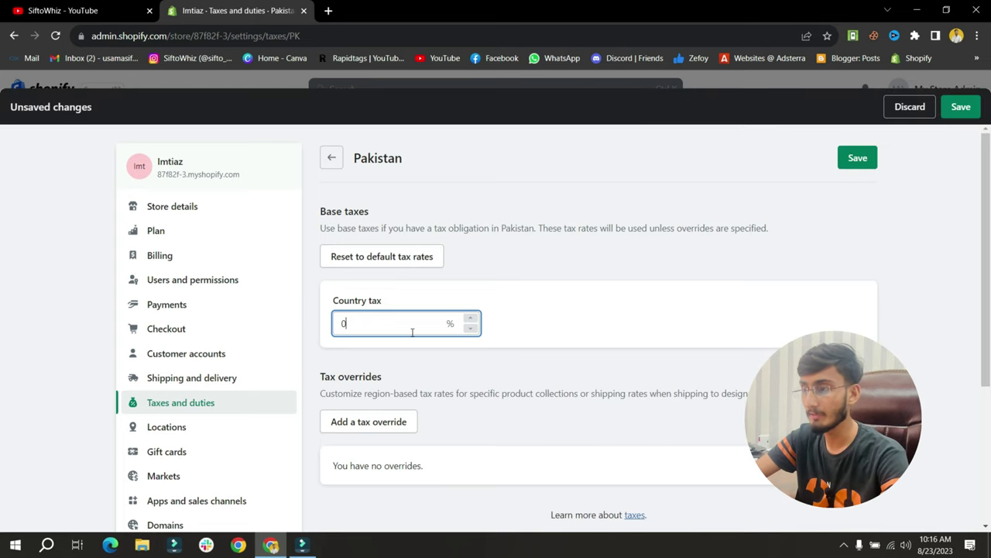
left_click(869, 164)
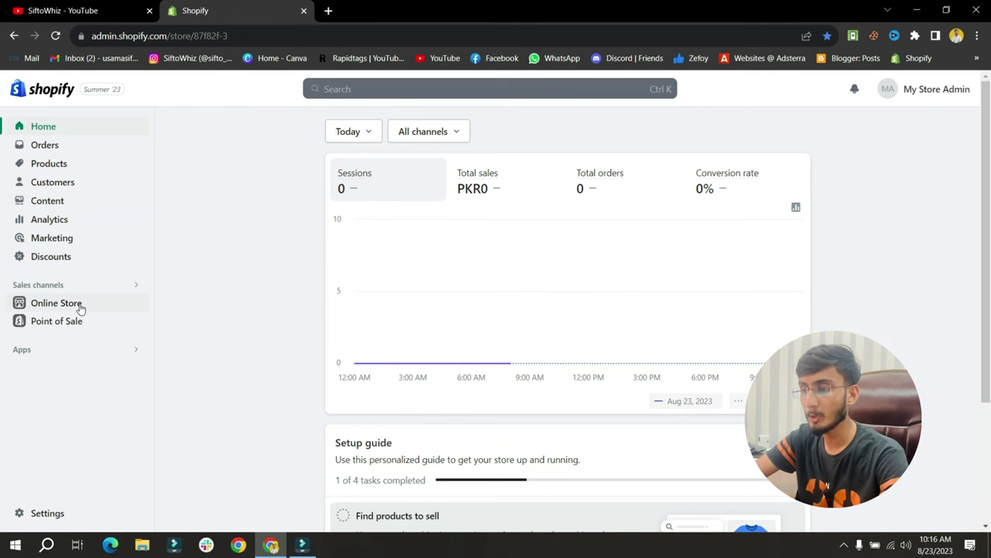
Open the live storefront from the Online Store sales channel and examine its home page from banner to footer.
left_click(74, 307)
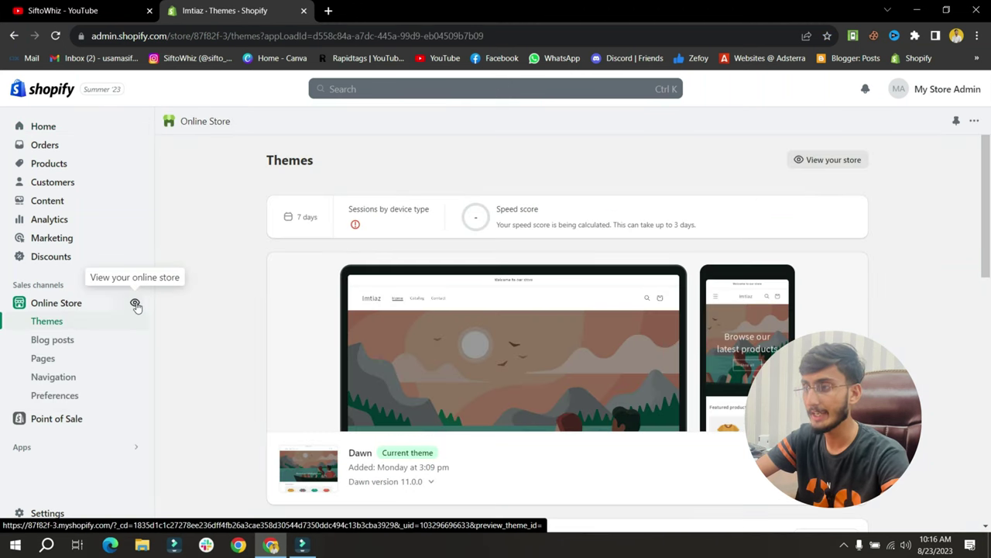
left_click(135, 304)
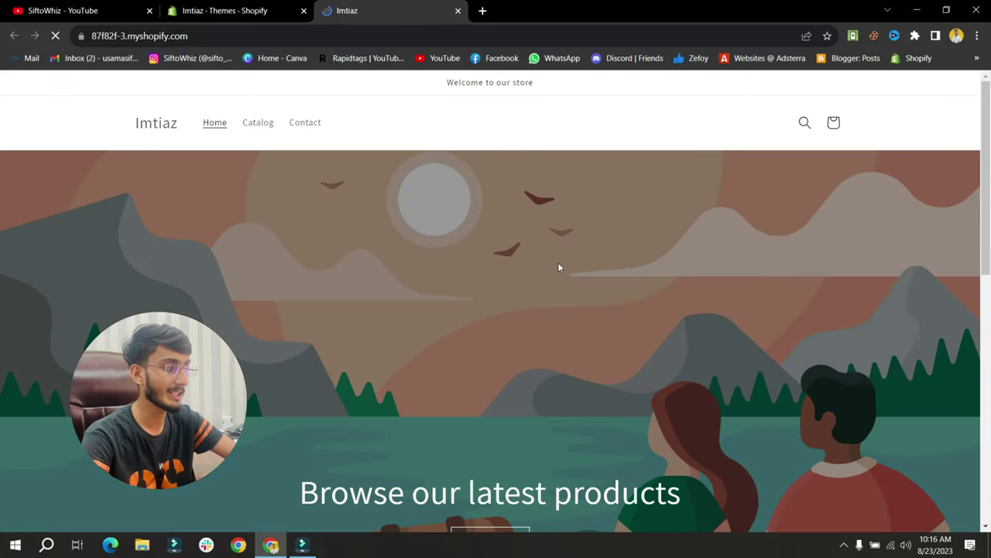
scroll(596, 292, "down", 10)
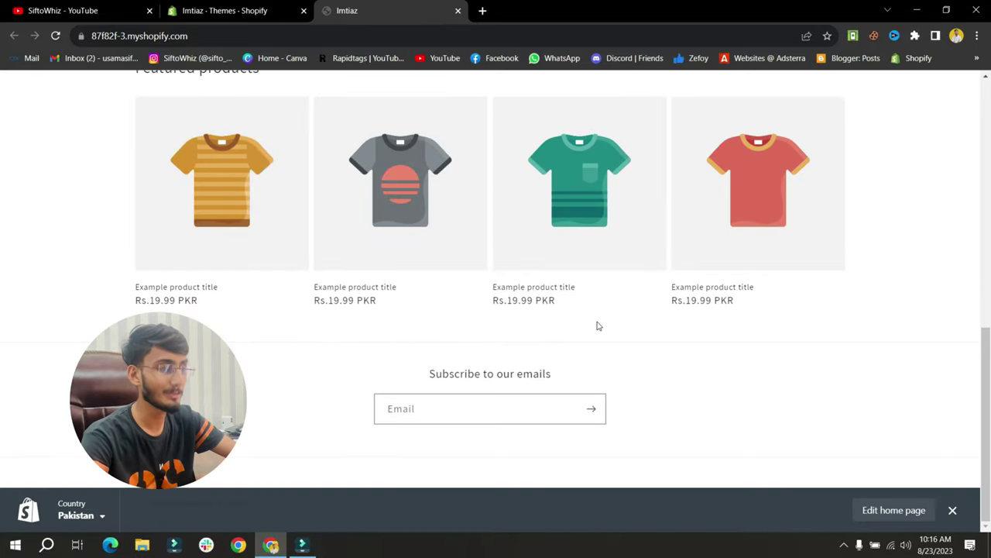
scroll(596, 326, "up", 6)
scroll(596, 321, "down", 6)
scroll(596, 329, "up", 5)
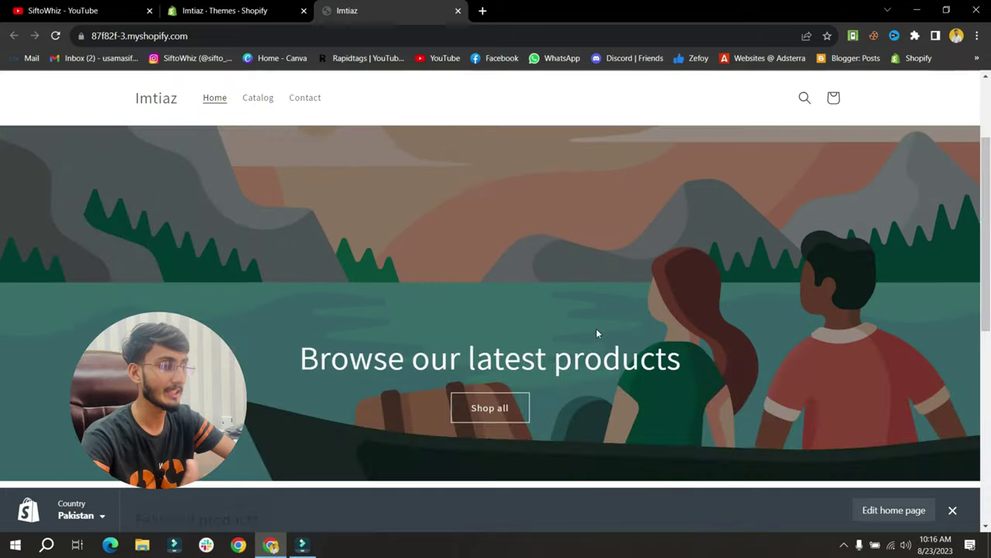
scroll(596, 334, "up", 3)
Return to the store's Themes page, check the current theme, and visit the Theme Store from the theme library.
left_click(196, 10)
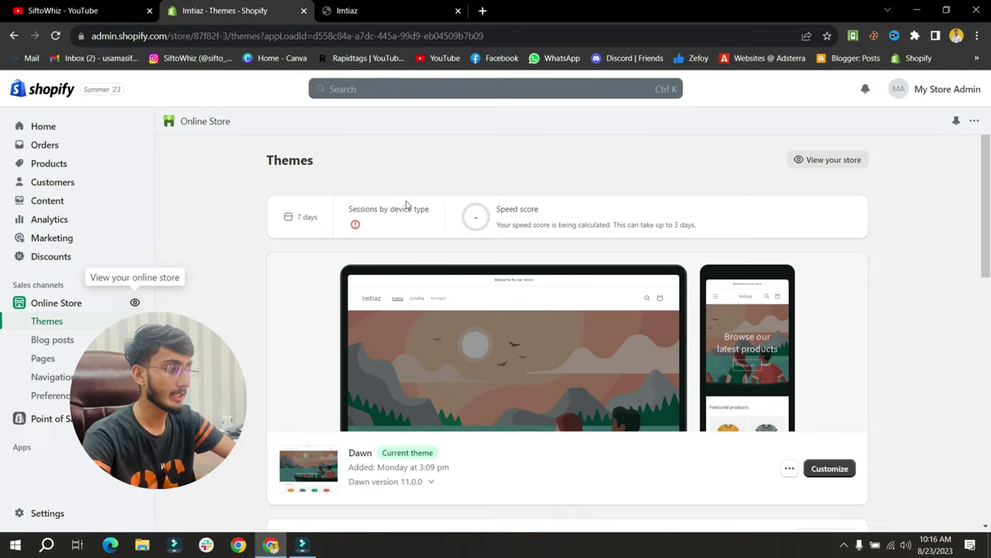
scroll(954, 317, "down", 2)
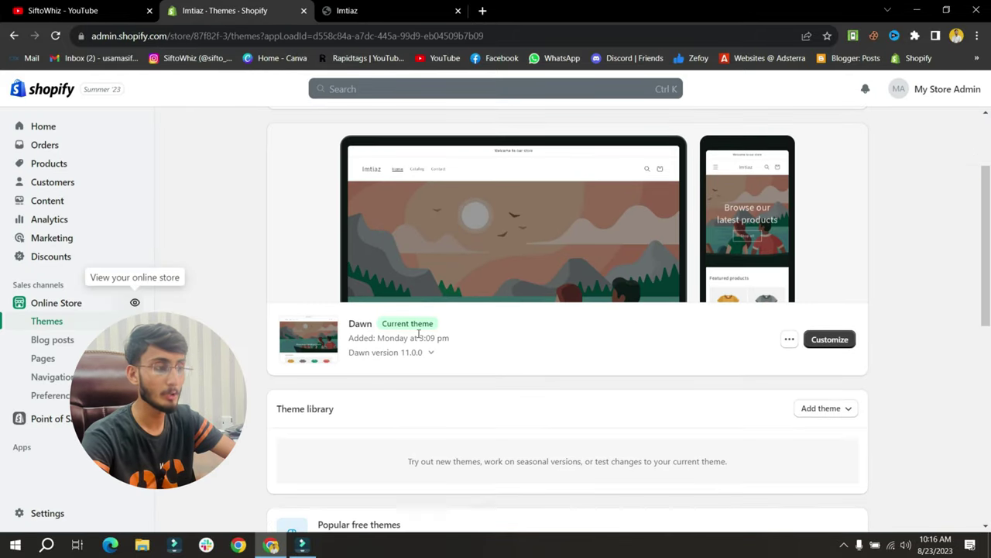
left_click_drag(385, 321, 452, 317)
left_click(469, 321)
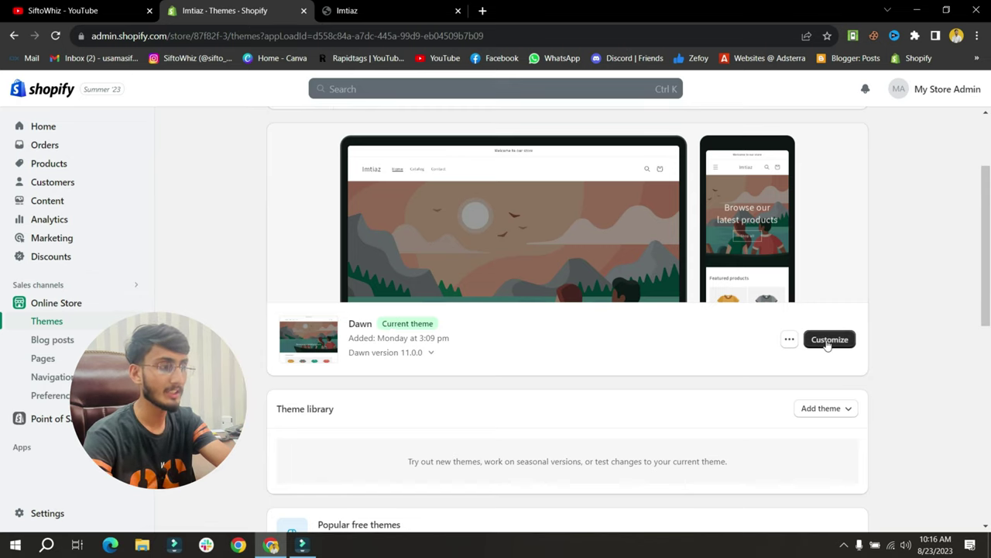
scroll(949, 366, "down", 1)
scroll(946, 366, "down", 1)
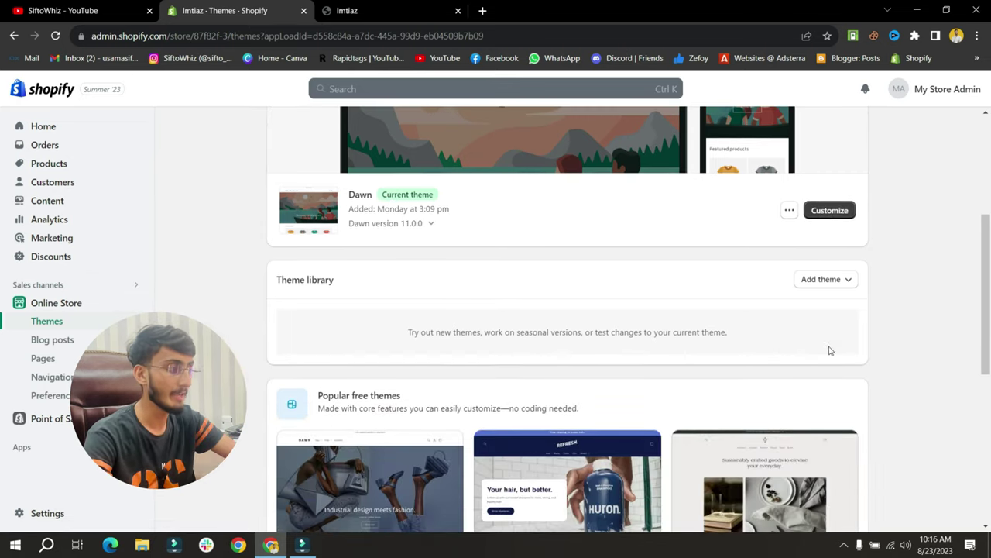
left_click(842, 285)
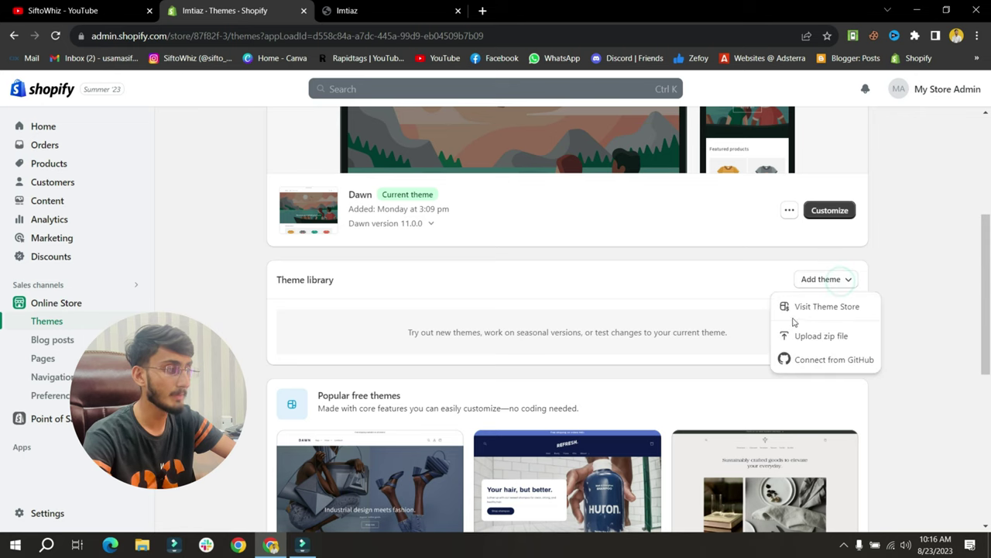
left_click(848, 307)
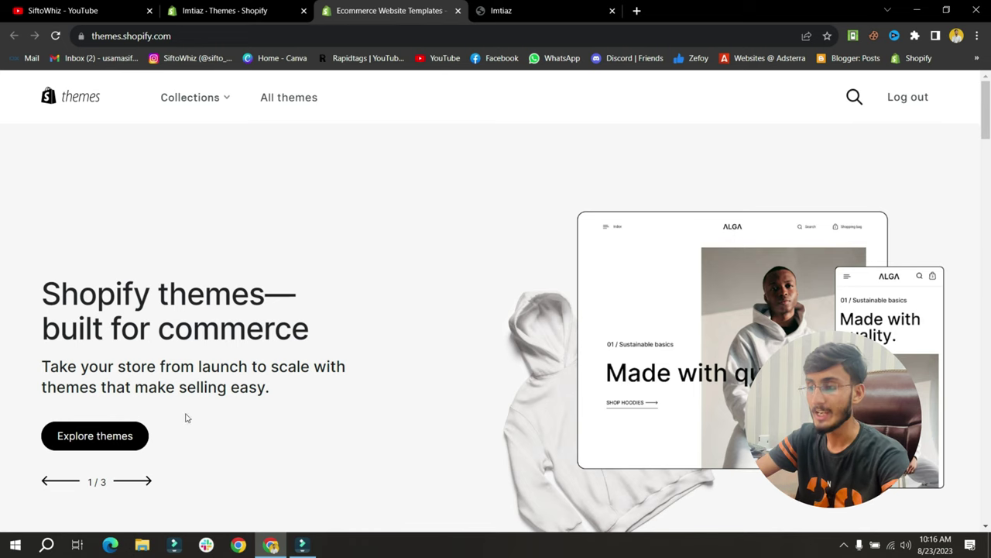
Explore all themes in the Theme Store, filter them by the Free price option, and look through the listed themes.
left_click(95, 438)
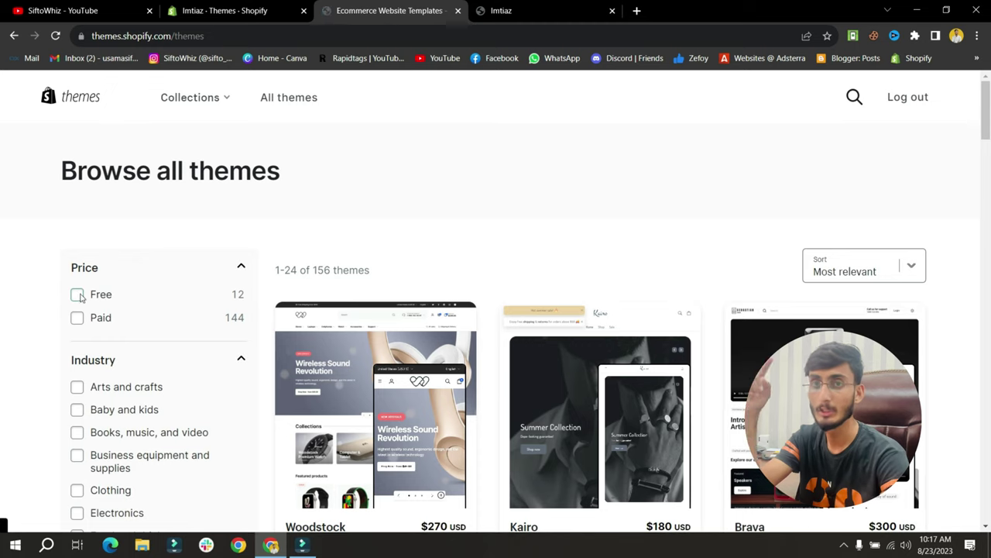
double_click(237, 294)
double_click(233, 318)
left_click(76, 294)
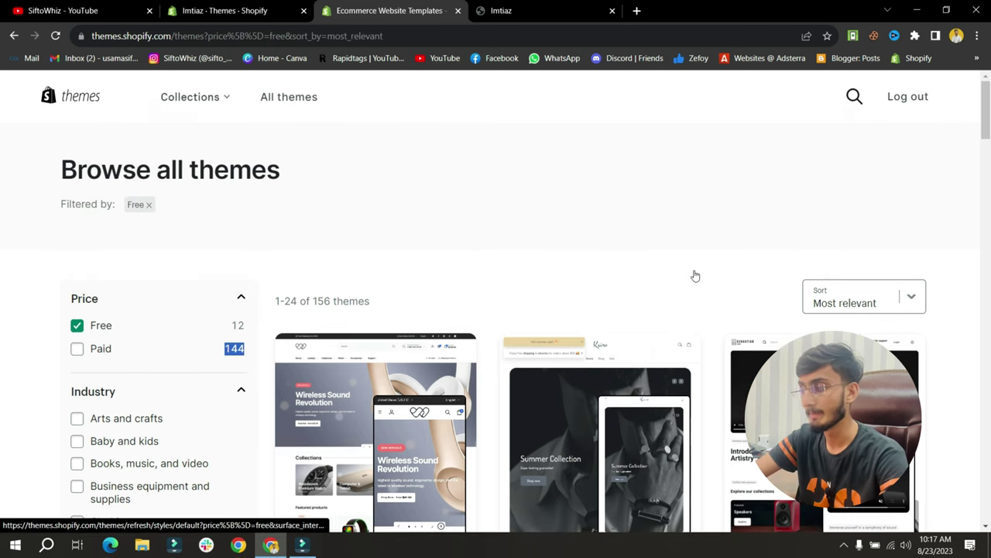
scroll(696, 275, "down", 2)
scroll(695, 275, "down", 2)
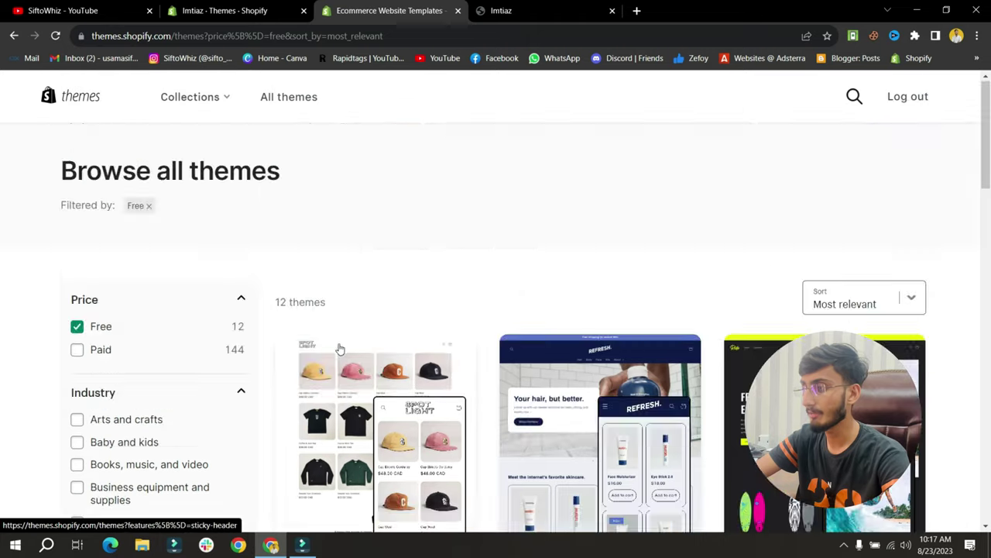
scroll(339, 347, "down", 3)
scroll(640, 457, "up", 1)
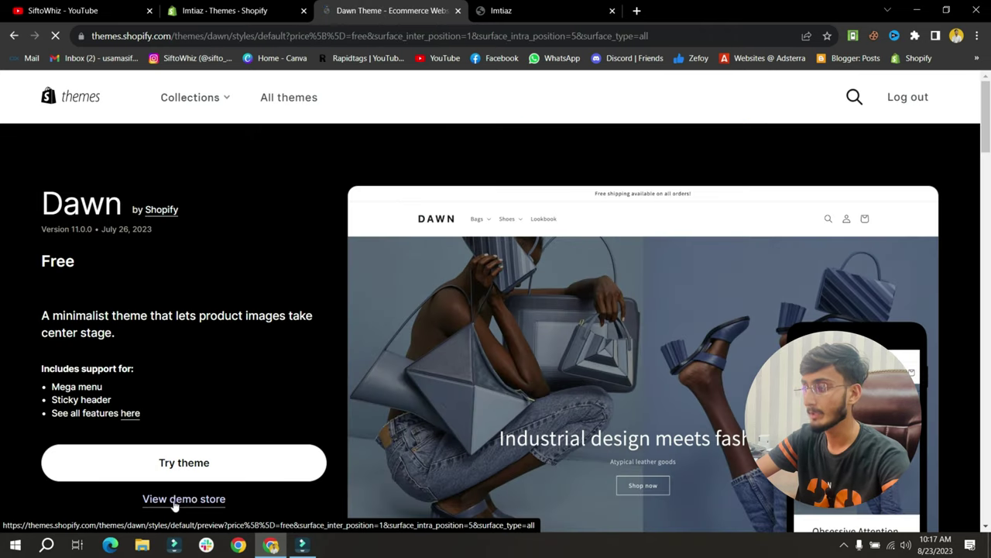
View the Dawn theme's demo store and examine the layout of its home page.
left_click(211, 503)
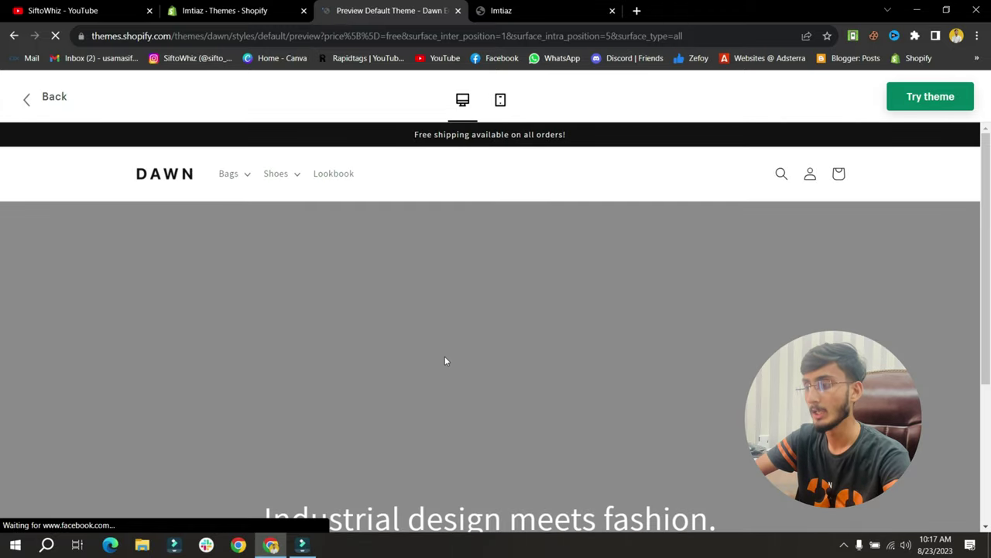
scroll(666, 341, "down", 10)
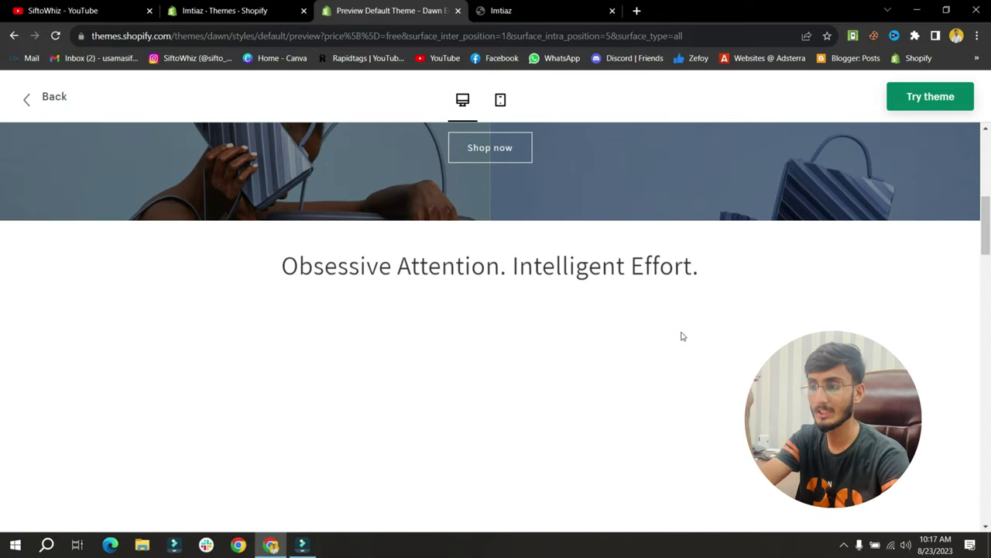
scroll(682, 337, "down", 15)
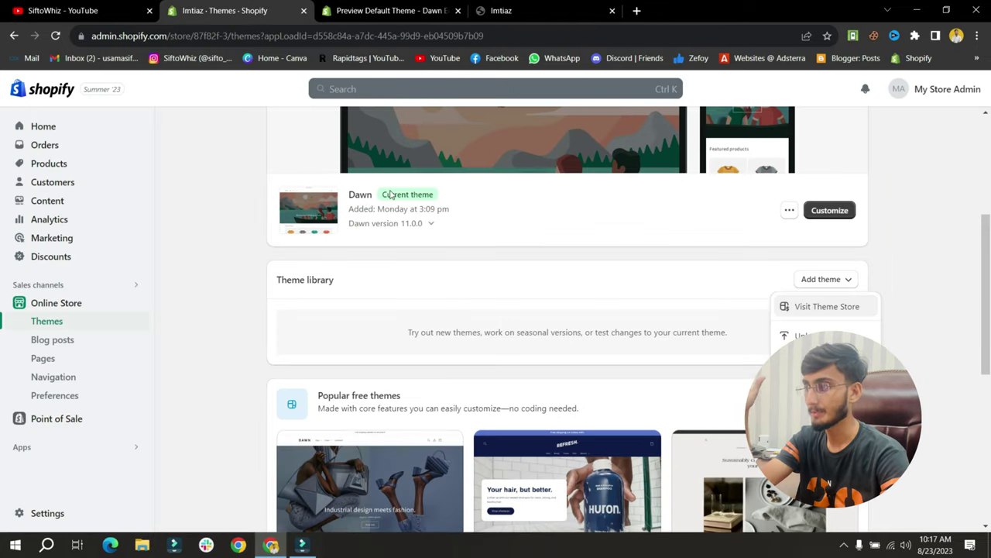
Customize the current Dawn theme from the store's Themes page, setting the announcement bar's color scheme to Scheme 3.
left_click(831, 212)
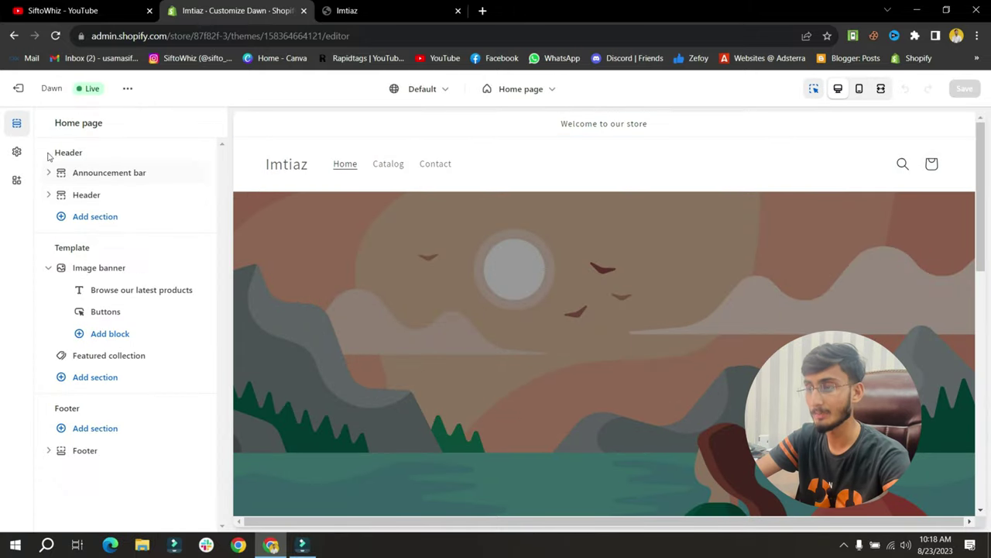
left_click(134, 174)
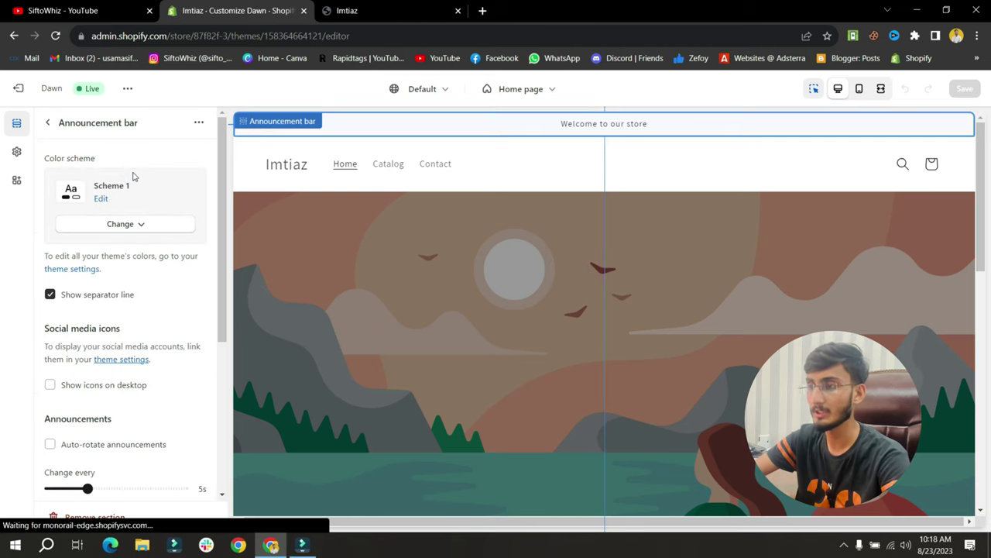
left_click(121, 224)
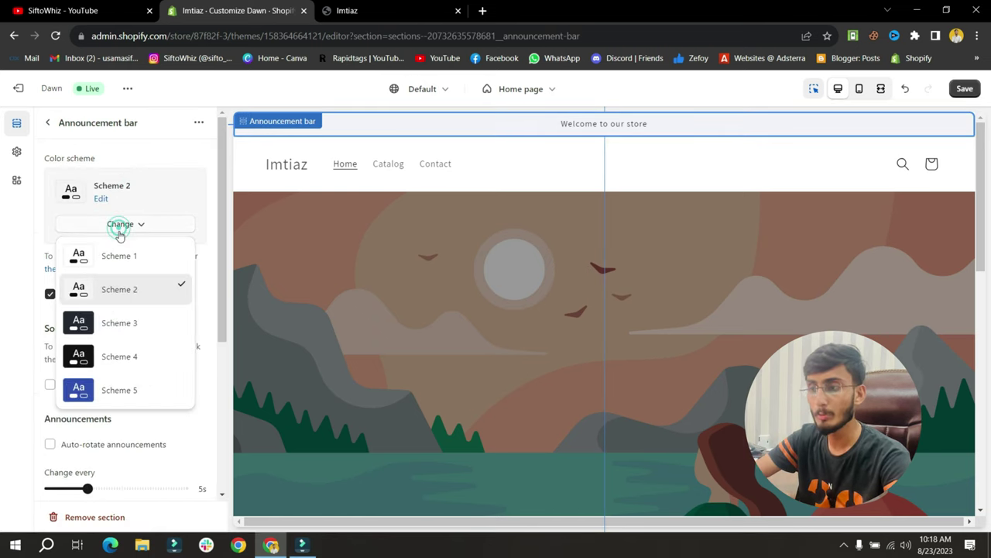
left_click(122, 324)
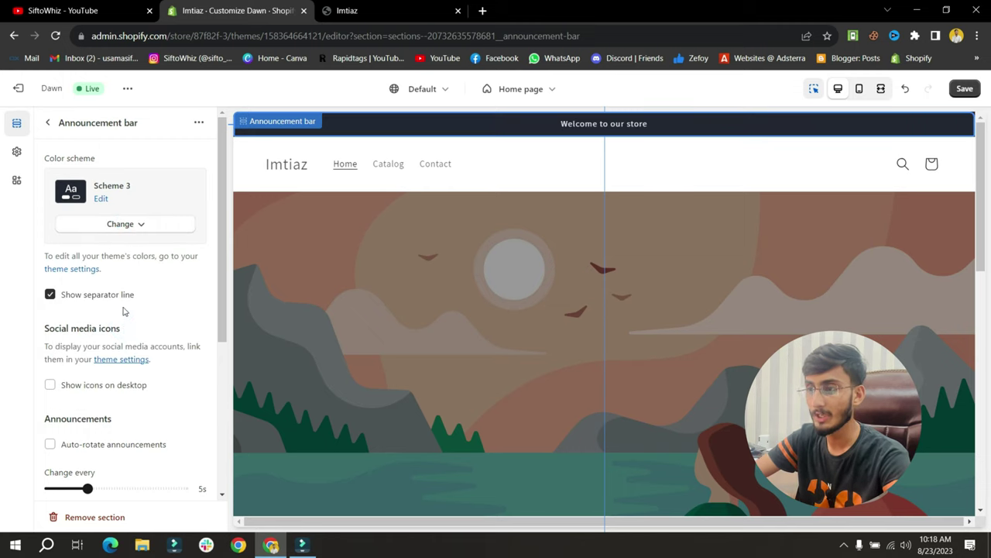
Edit the announcement bar's Scheme 3 and set its background color to #136BEE.
left_click(101, 200)
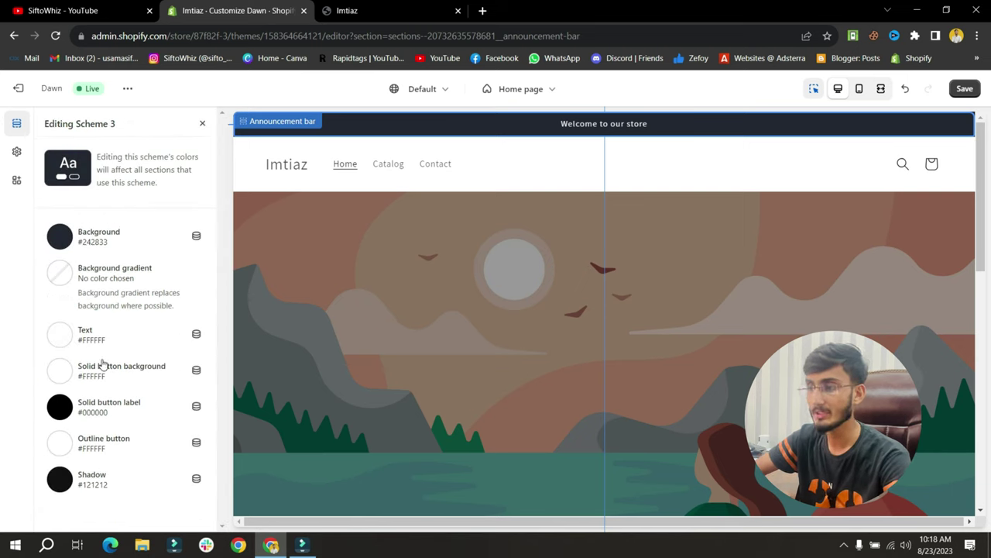
left_click(90, 234)
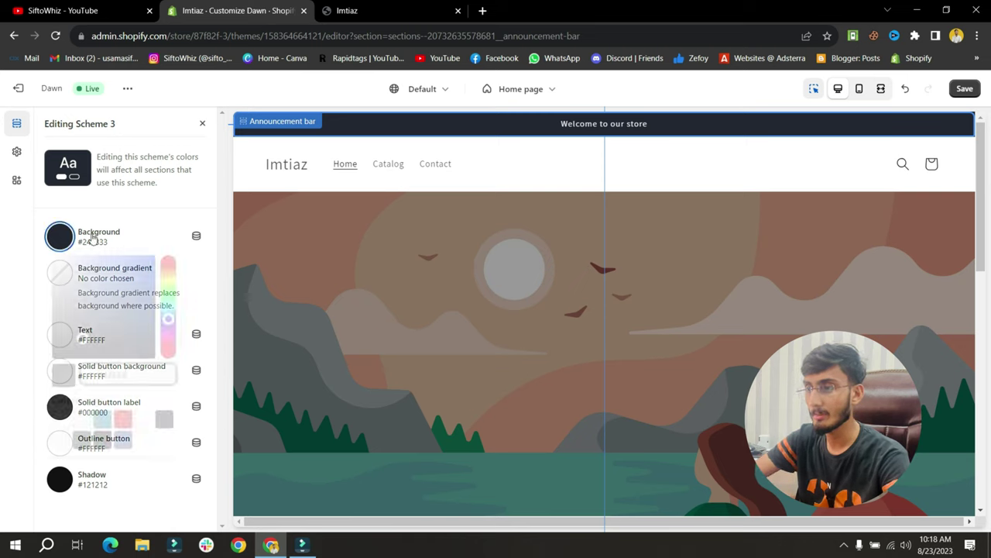
type("136BEE")
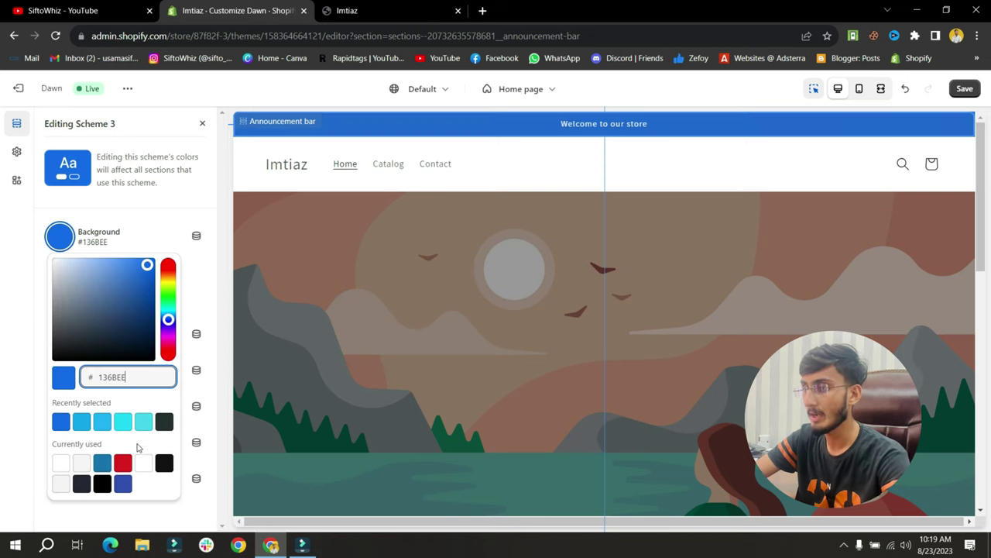
left_click(202, 124)
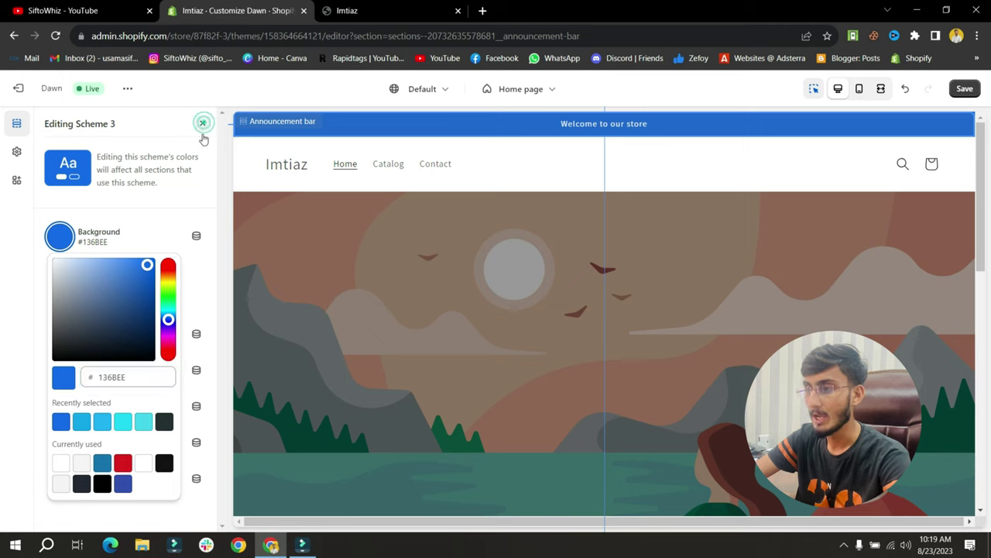
Enable the announcement bar's country/region selector, and view Amazon's language and currency settings as an example before returning to the theme editor.
scroll(151, 324, "down", 5)
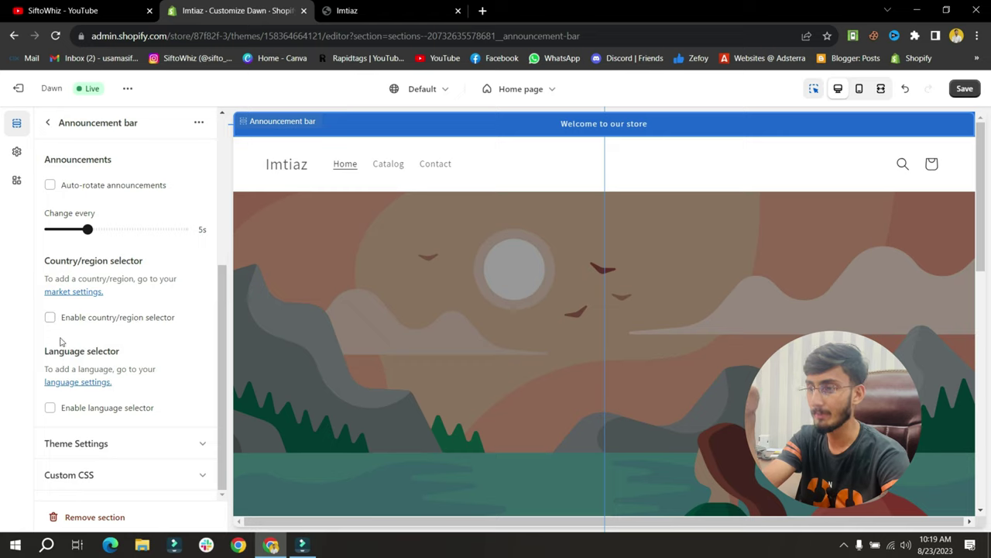
left_click(48, 322)
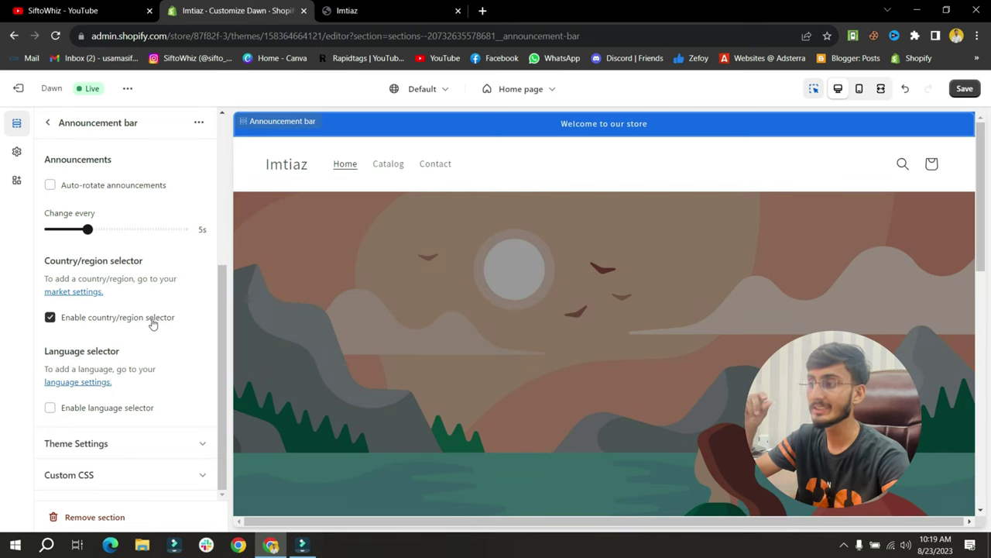
left_click(483, 11)
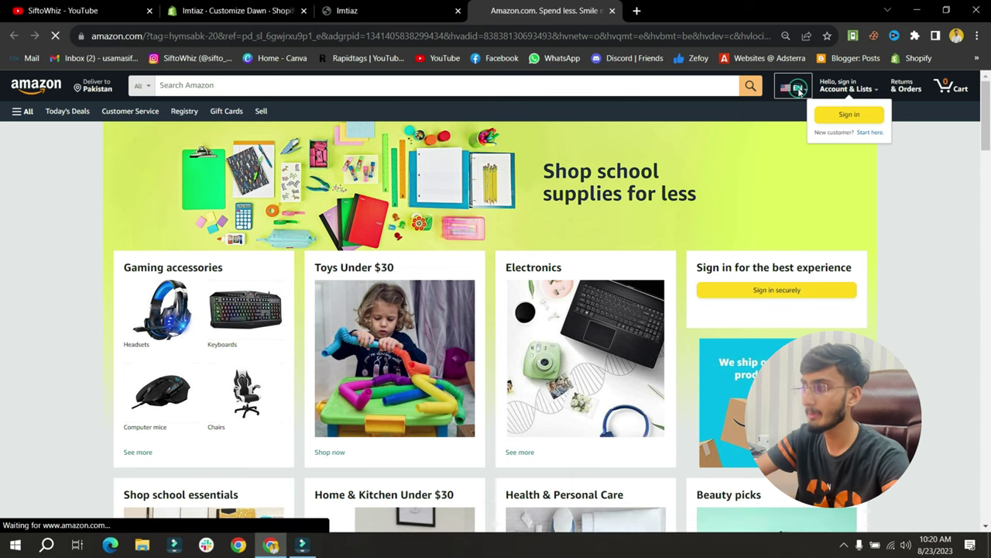
left_click(800, 90)
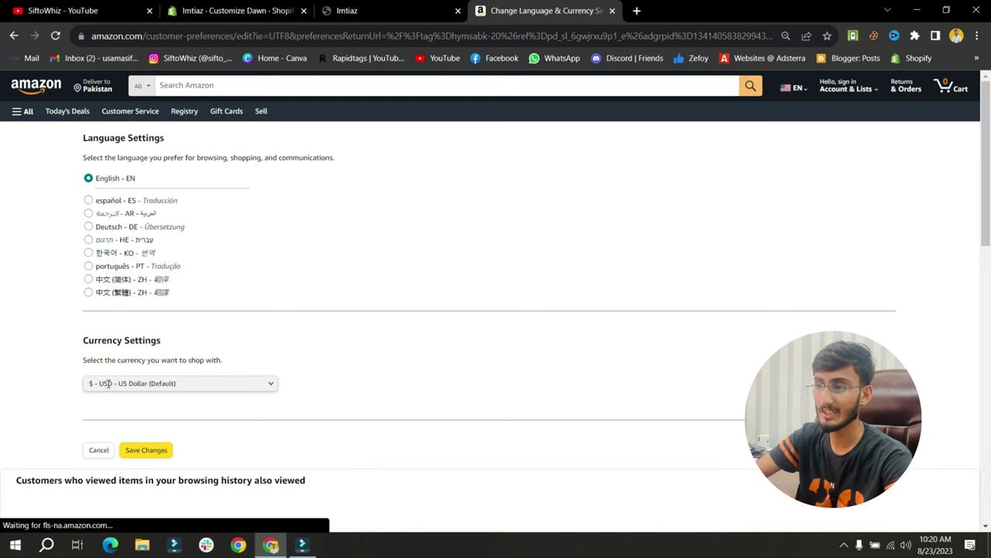
left_click(255, 13)
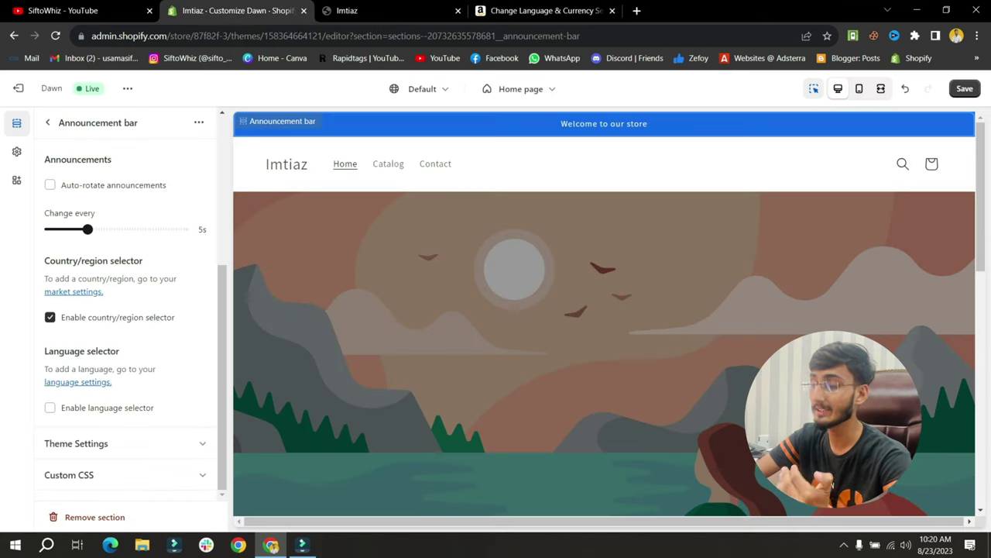
Disable the country/region selector and enable the language selector in the announcement bar's settings.
left_click(50, 317)
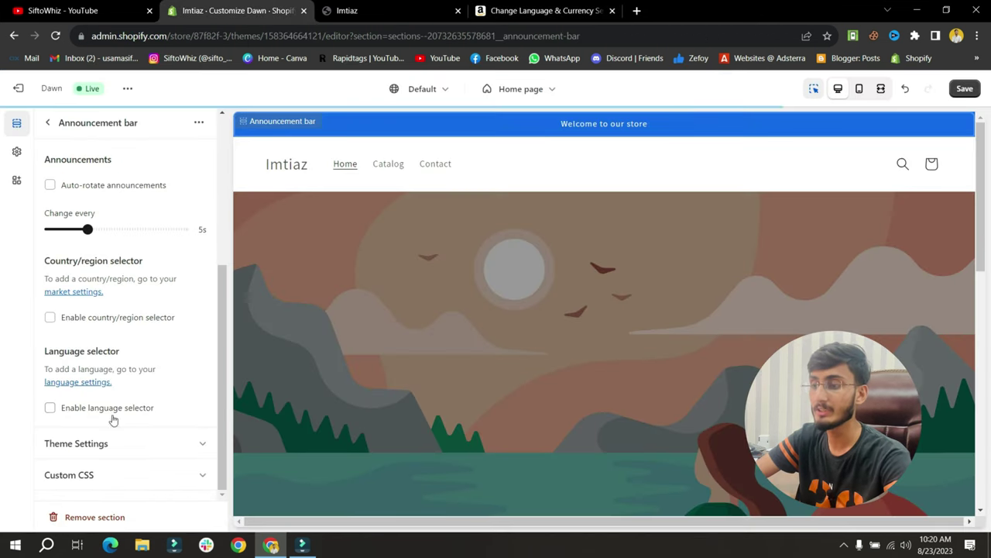
left_click(50, 409)
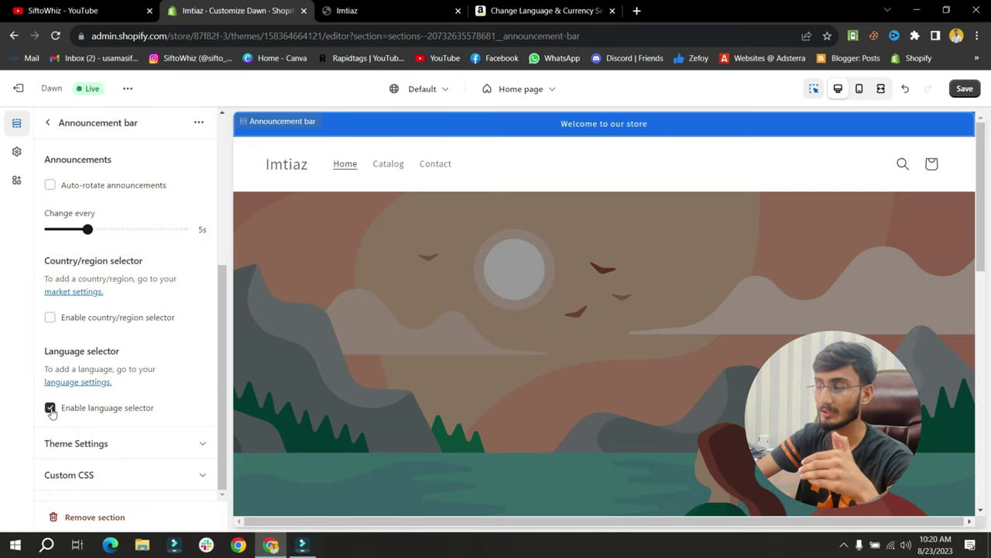
left_click(47, 123)
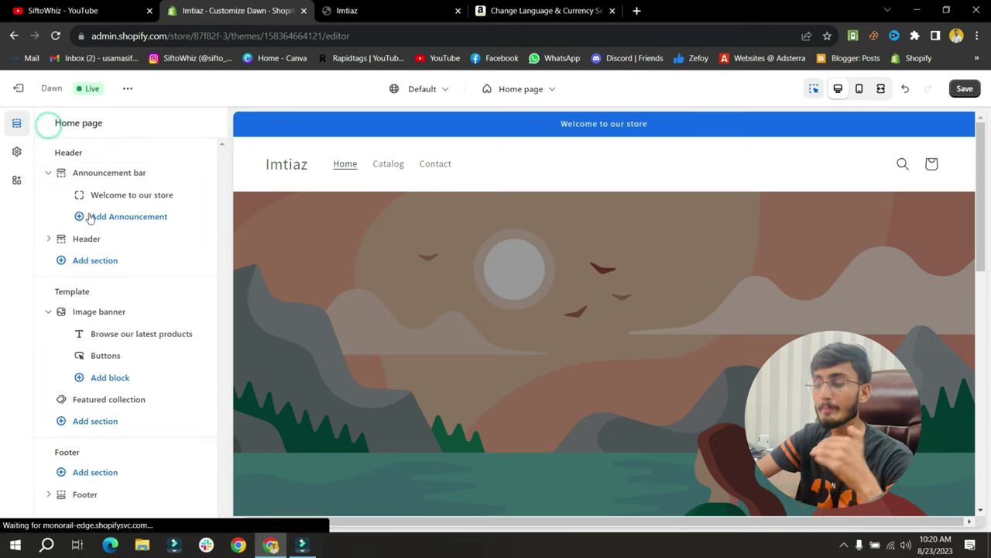
Change the "Welcome to our store" announcement text to "Free Shipping for Order Over RS 4,999".
left_click(124, 195)
left_click_drag(139, 178, 48, 179)
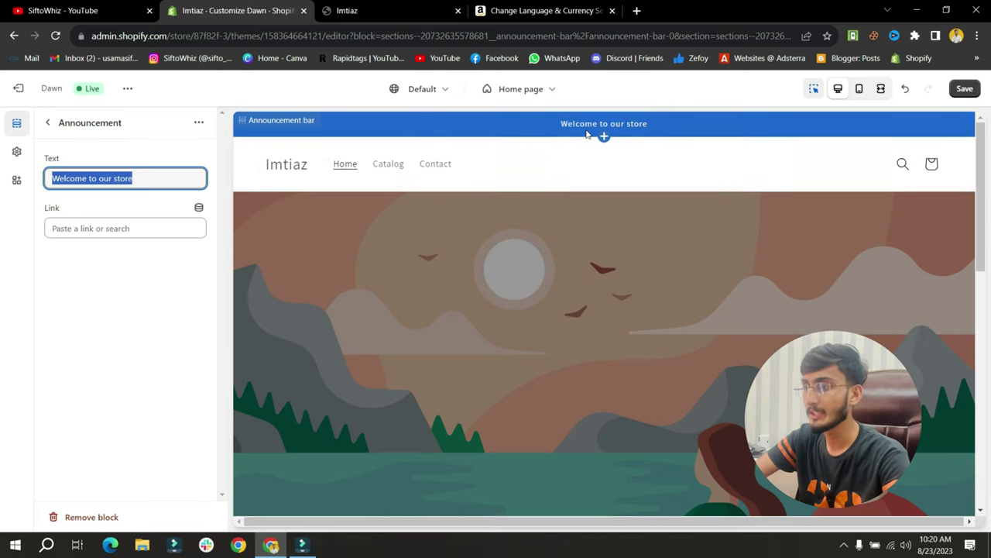
type("Free Shipping for Order Over RS 4,999")
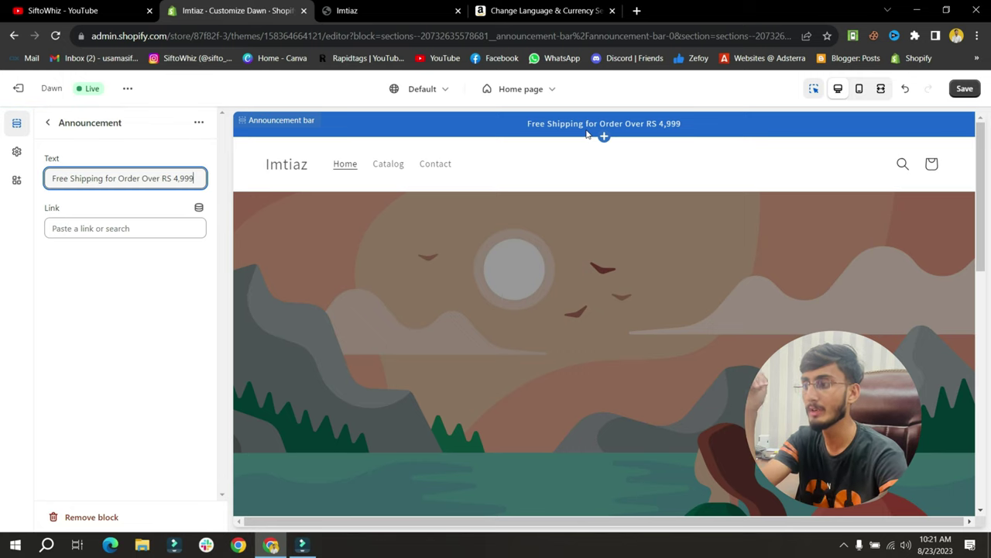
left_click(47, 123)
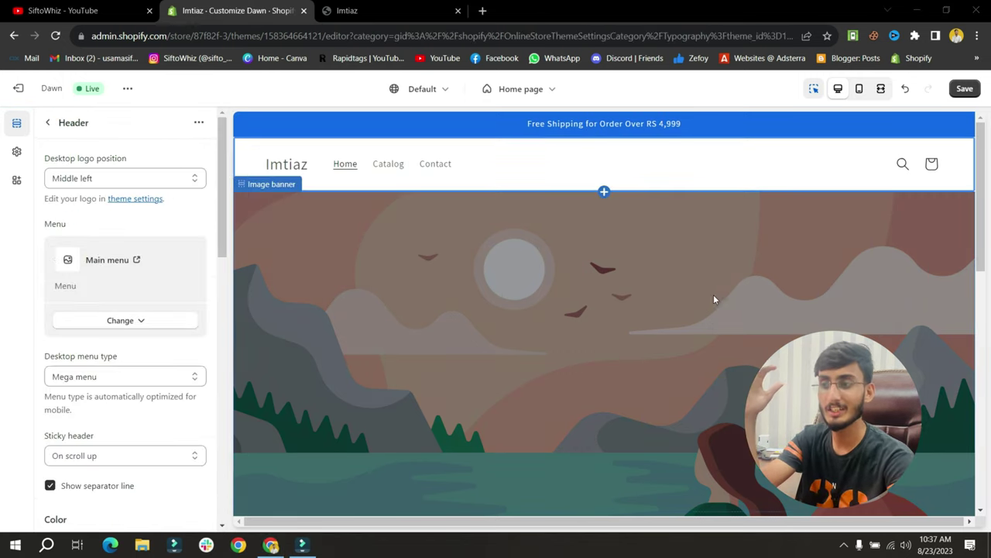
Open the Main menu from the header settings and rename its Catalog item to "What's New".
left_click(126, 319)
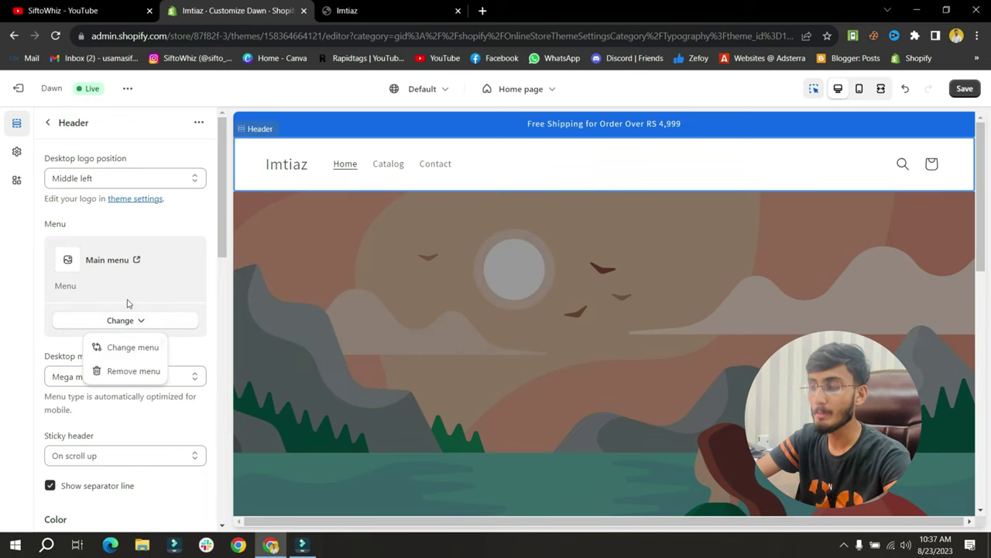
left_click(135, 261)
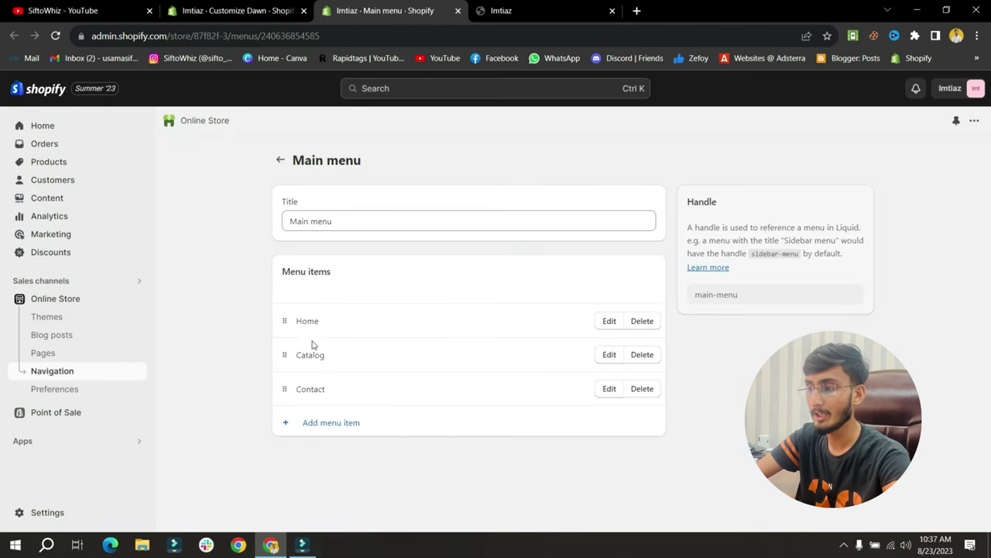
left_click(608, 354)
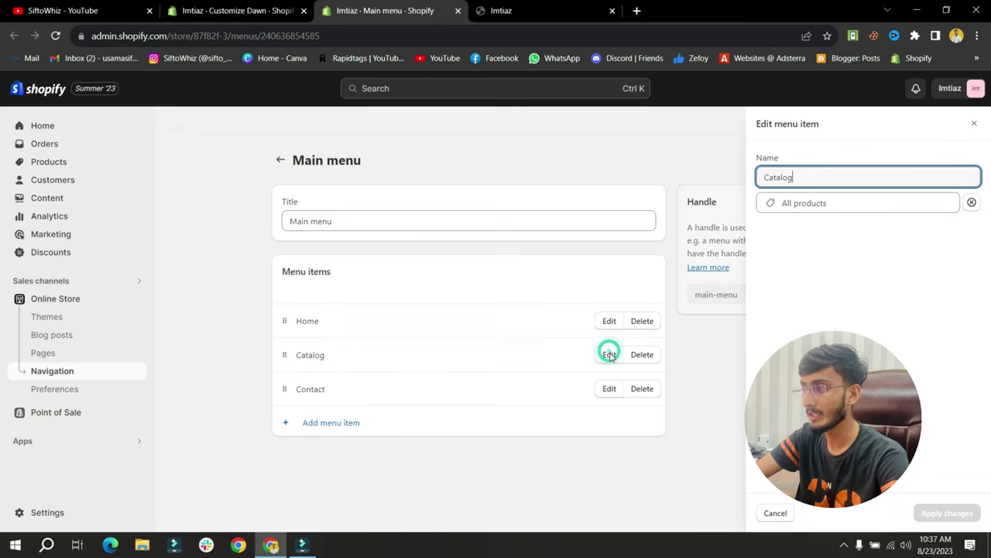
double_click(808, 178)
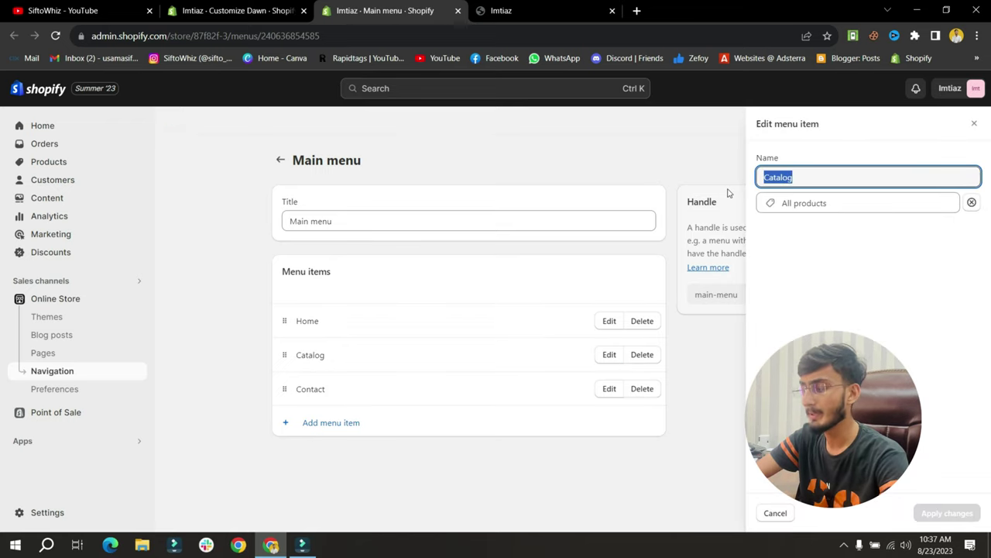
type("What's New")
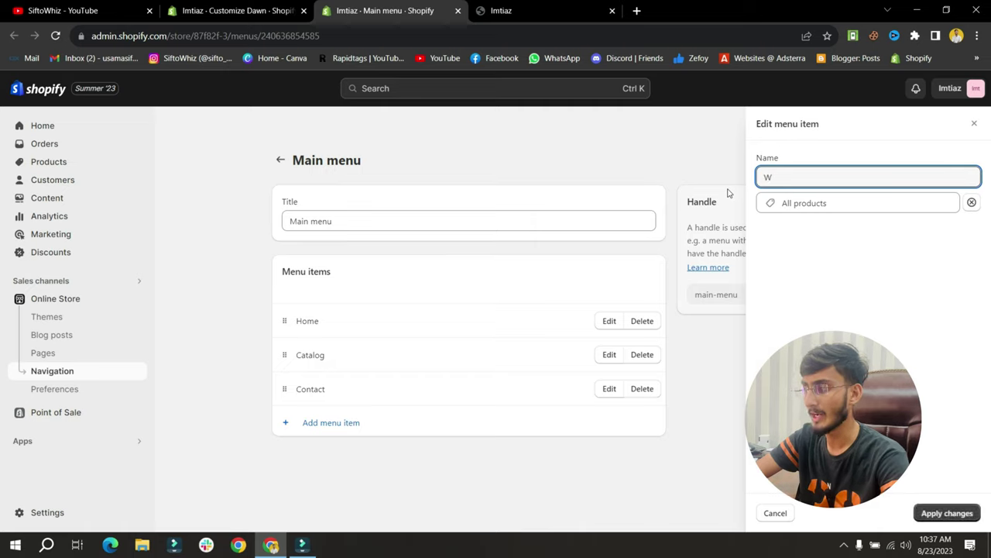
left_click(947, 512)
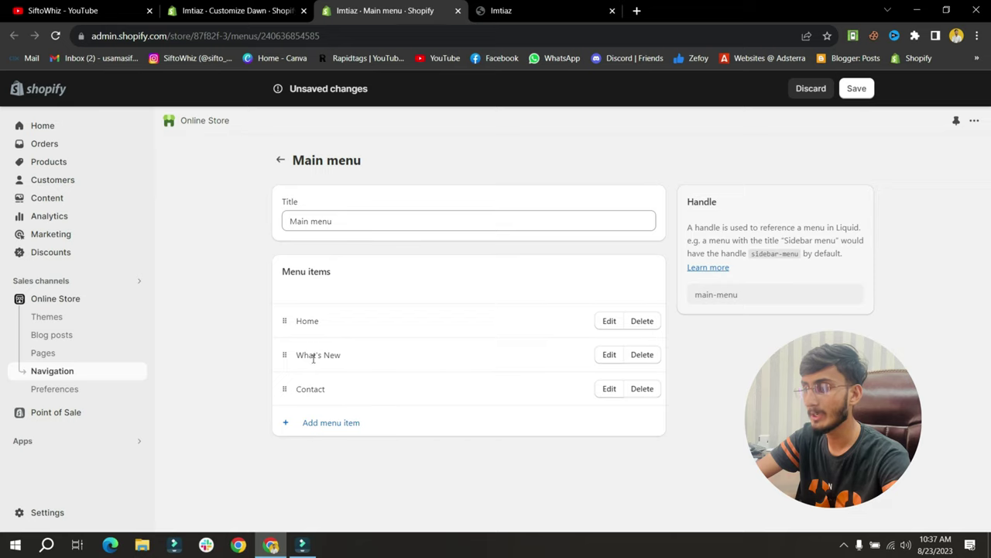
Rename the main menu's Contact item to "Car Care".
left_click(611, 392)
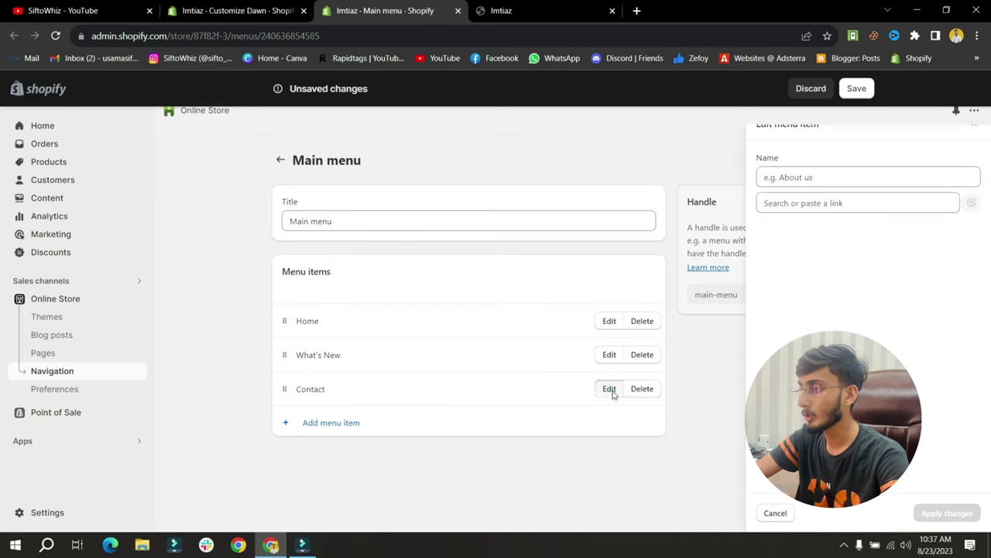
double_click(804, 176)
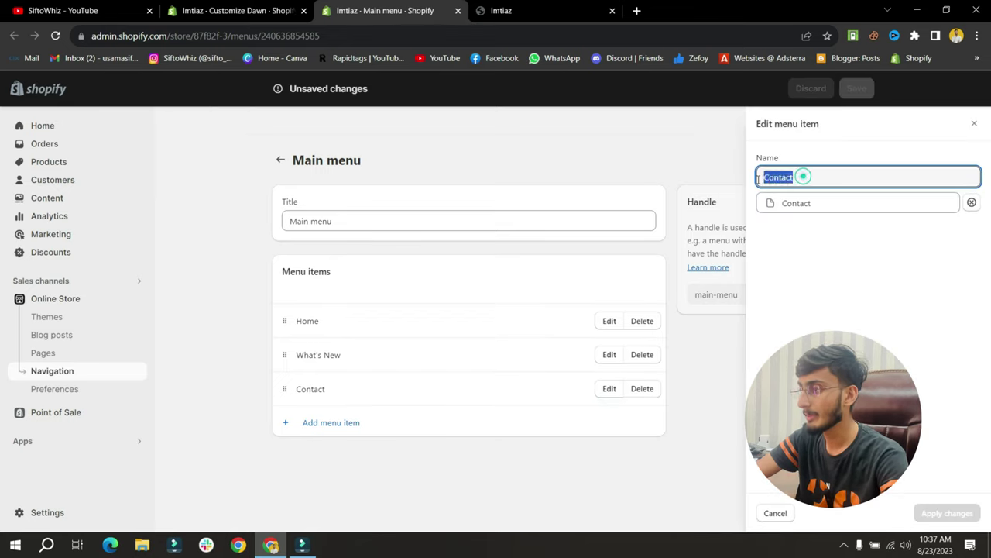
type("Car Care")
left_click(947, 513)
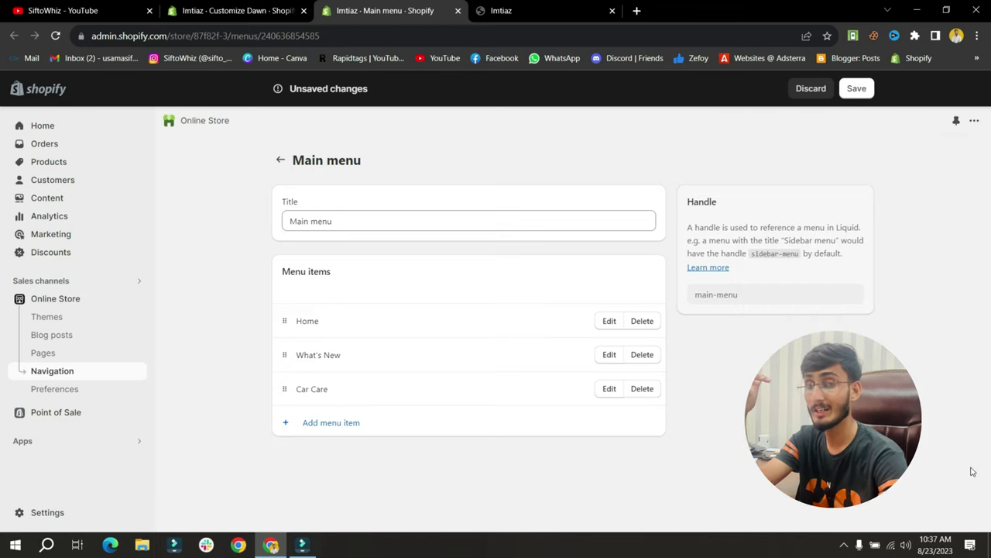
Add the items Interior, Exterior and About Us to the main menu, each linked to the Home page.
left_click(318, 428)
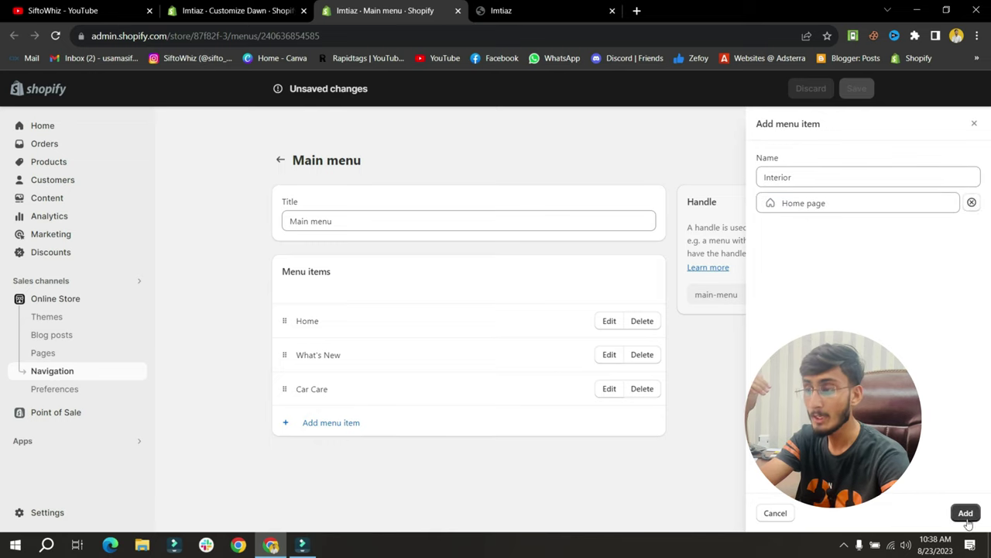
left_click(966, 517)
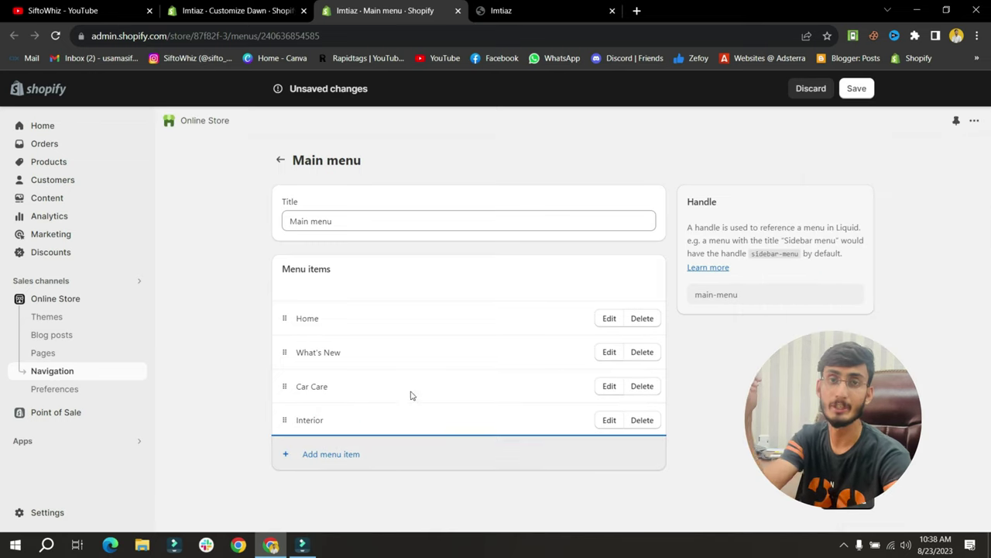
left_click(305, 458)
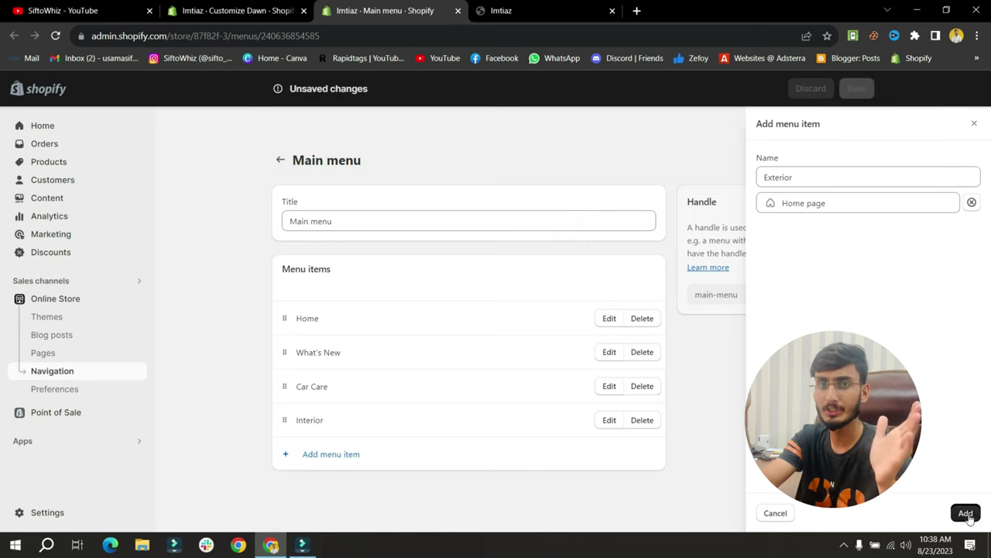
left_click(965, 513)
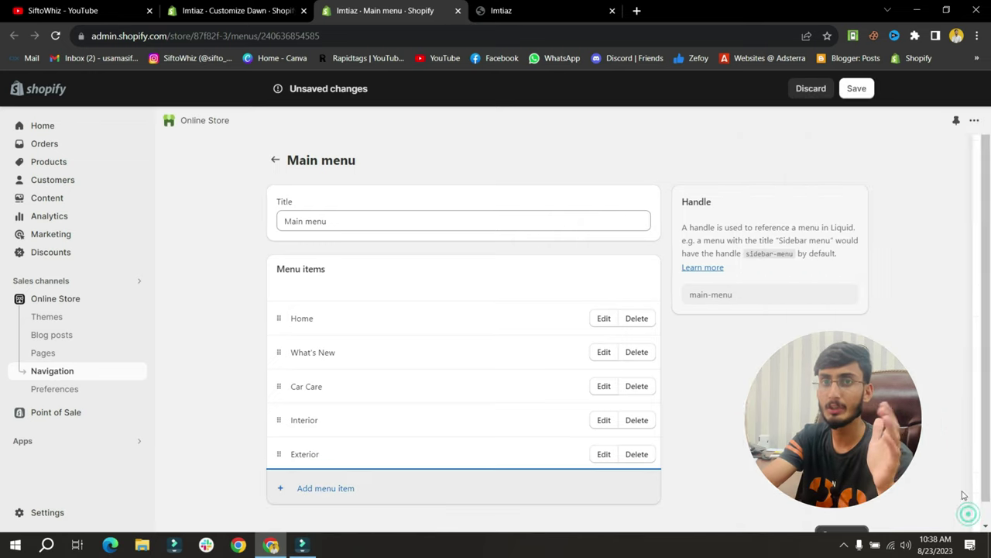
left_click(325, 488)
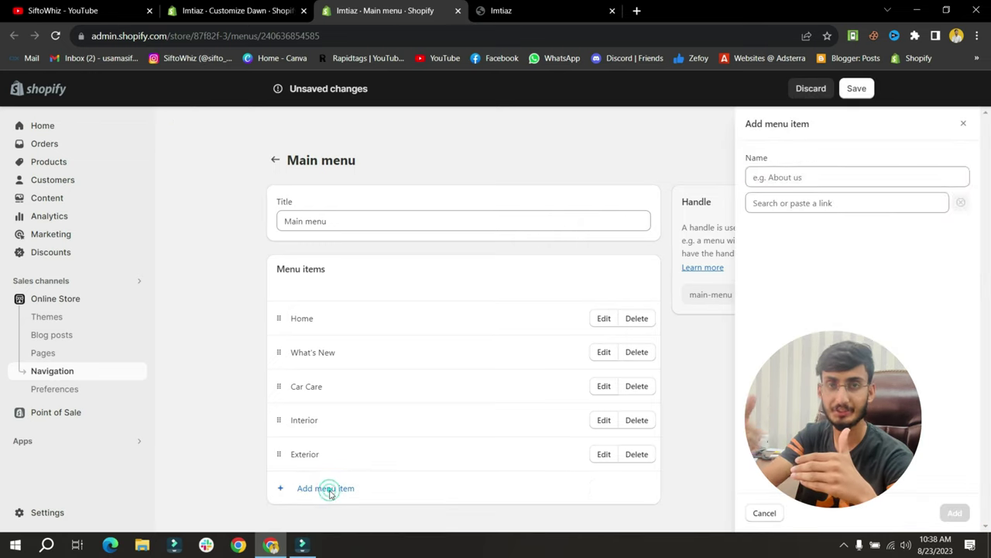
left_click(788, 227)
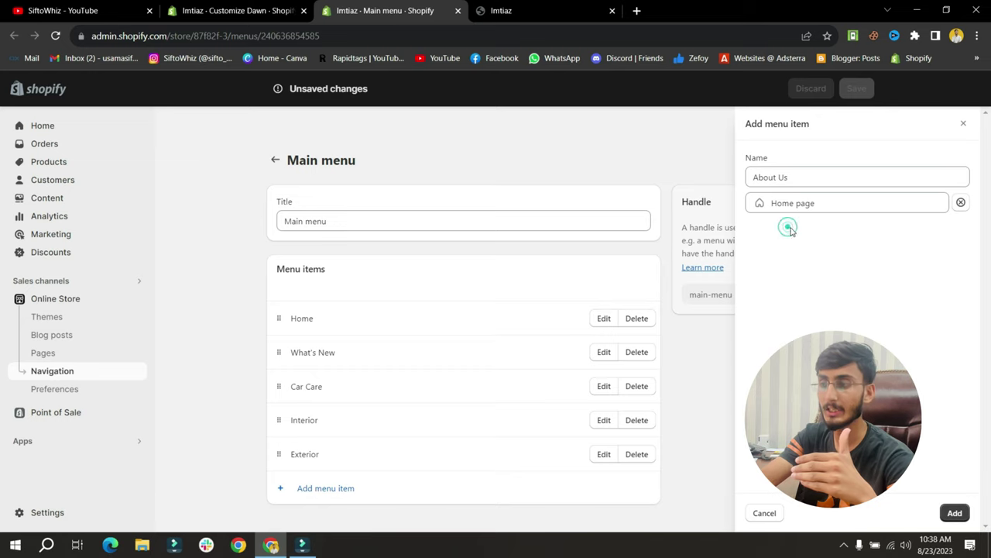
left_click(955, 513)
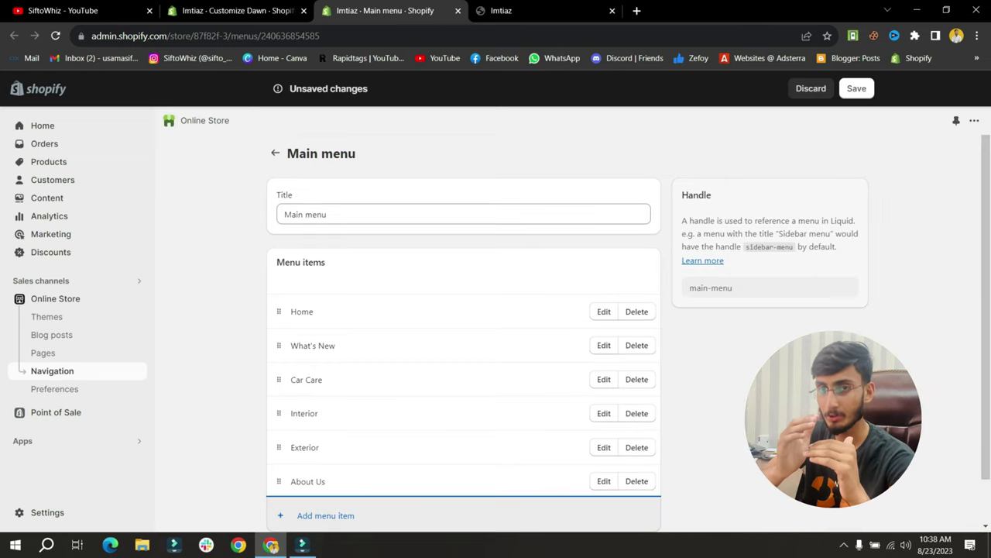
Save the main menu, and save the Dawn theme's changes back in the theme editor.
scroll(629, 334, "down", 1)
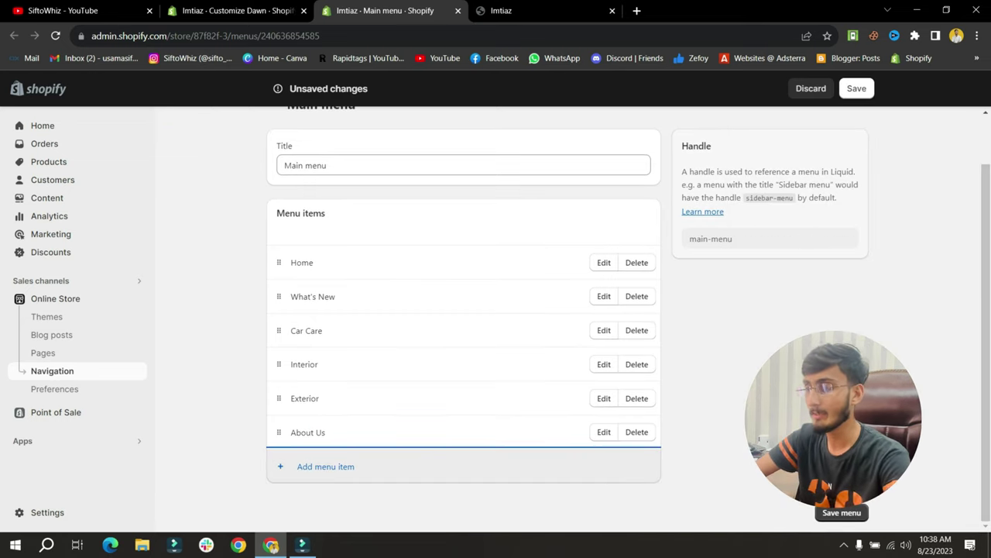
left_click(836, 514)
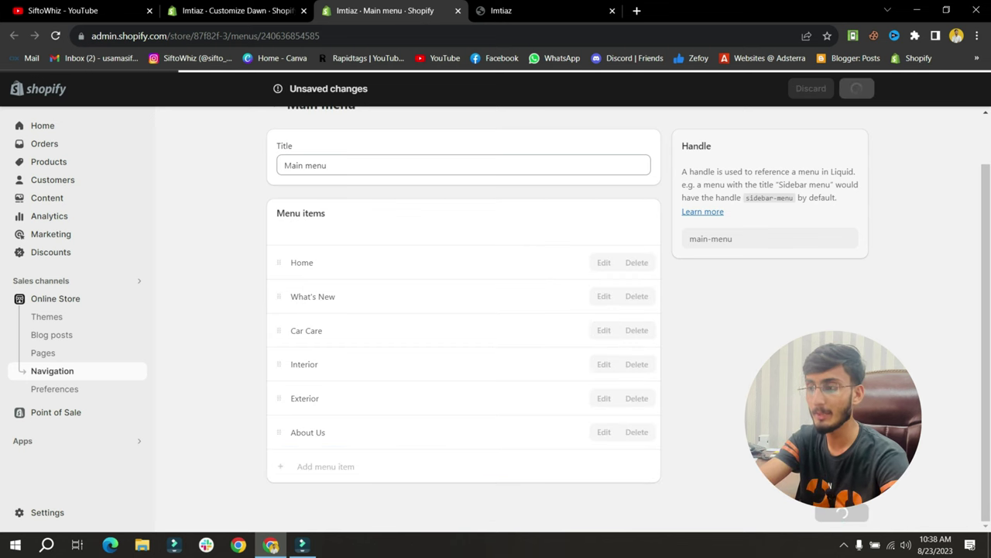
key("ctrl+shift+Tab")
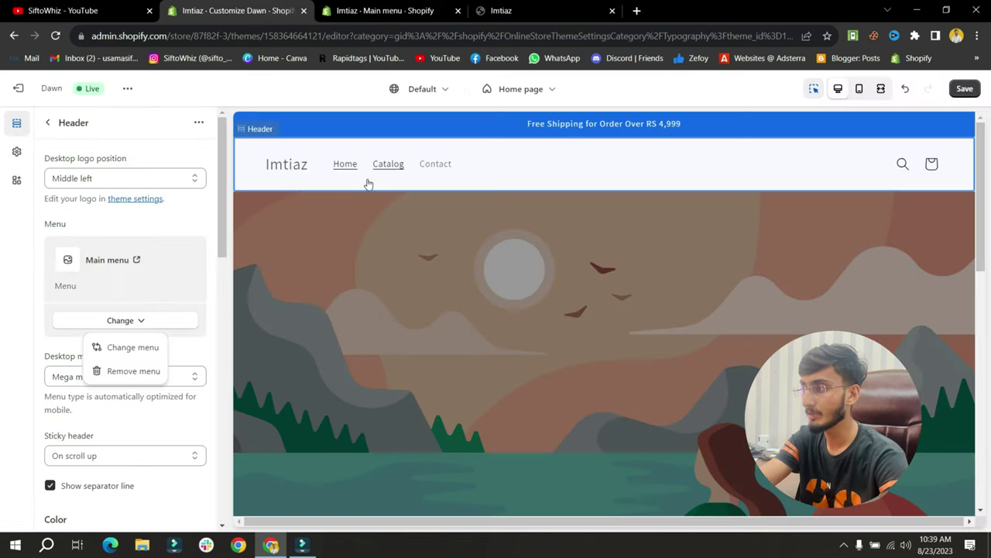
left_click(965, 90)
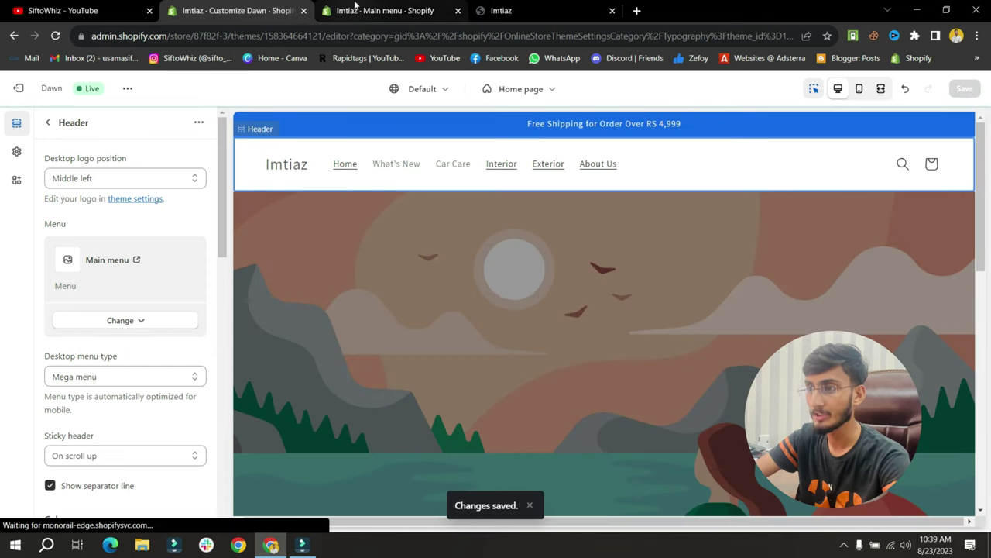
Reload the storefront to check the updated header menu.
left_click(380, 11)
left_click(507, 10)
left_click(55, 36)
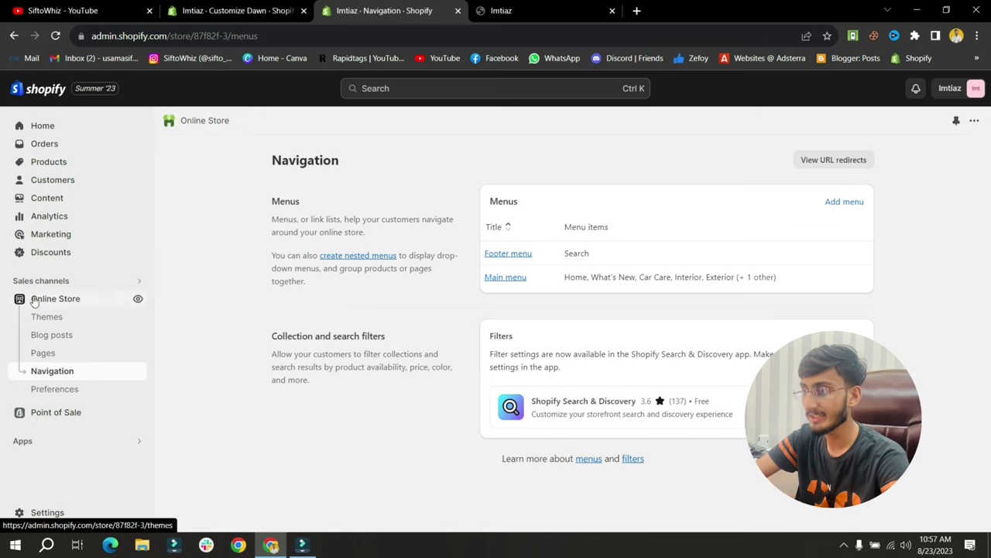
Open the Main menu from Navigation, add a Liquid's item linked to the Home page, and nest it under Interior.
left_click(523, 286)
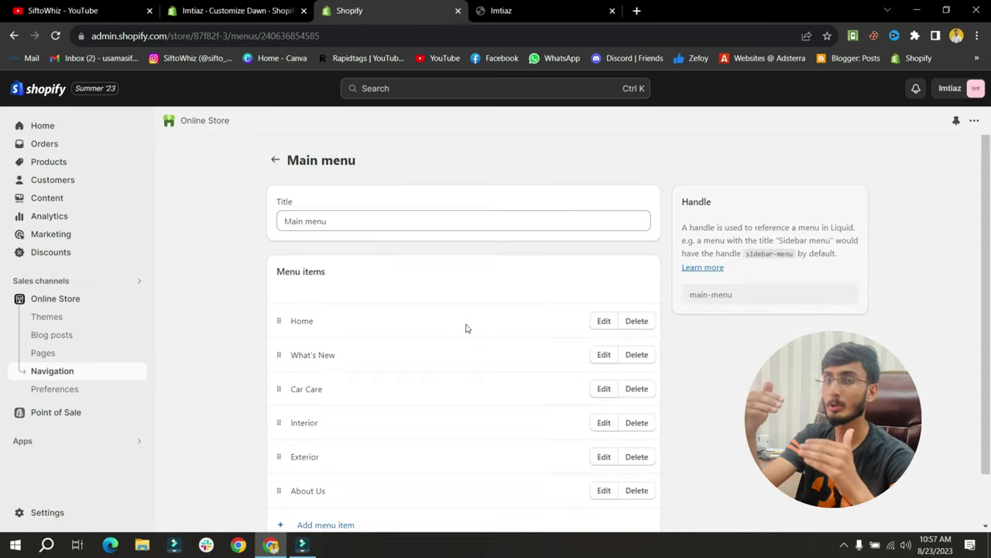
scroll(740, 399, "down", 1)
left_click(336, 470)
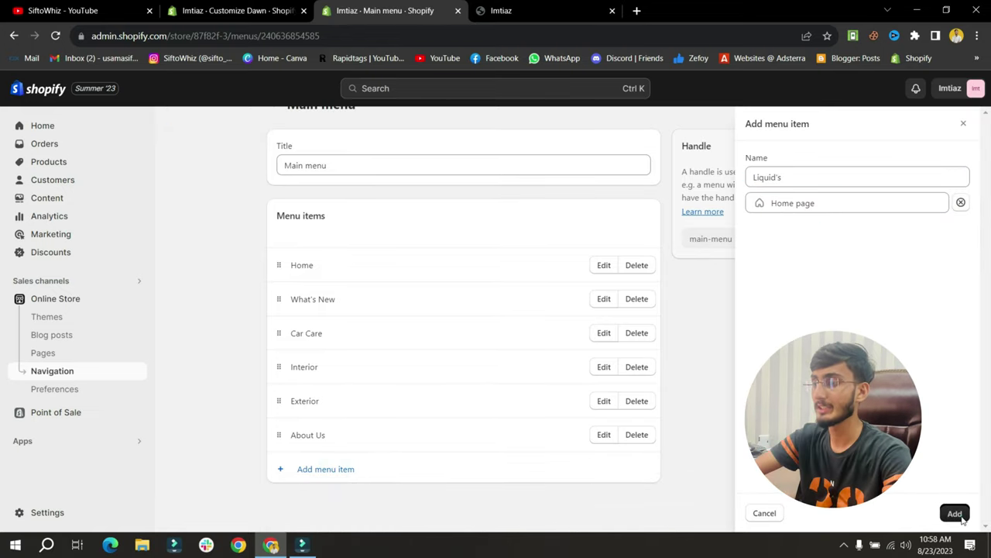
left_click(955, 512)
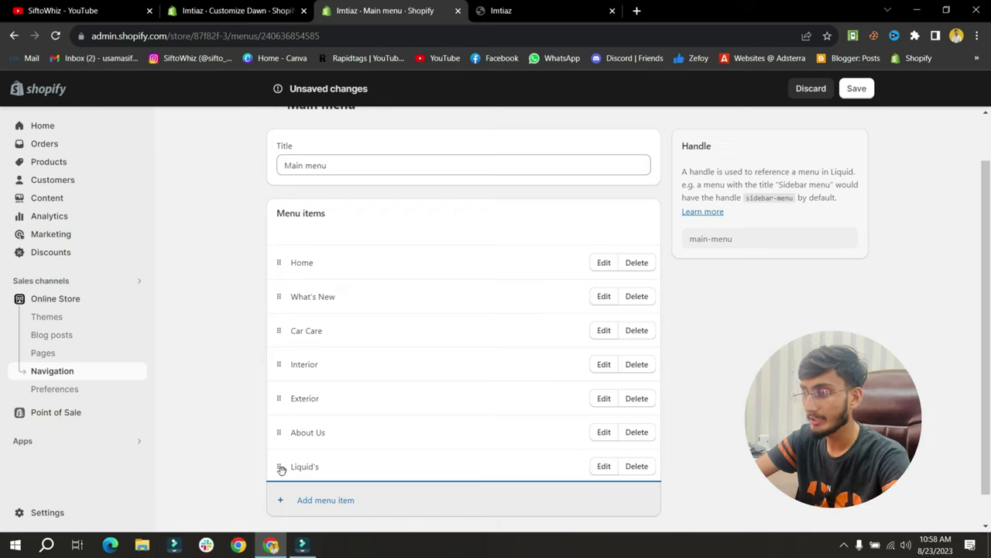
left_click_drag(280, 469, 312, 414)
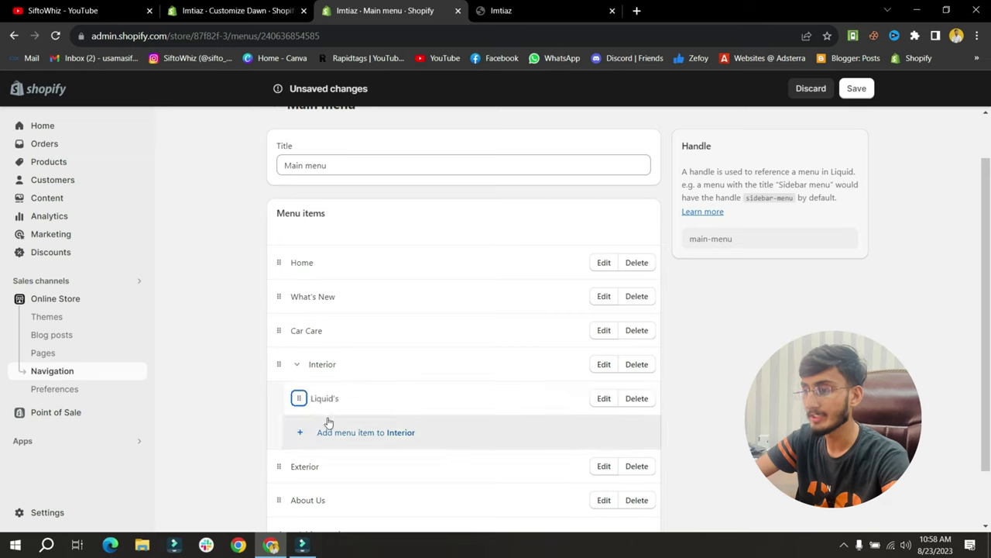
Add the sub-items Accessories and Kit's under Interior, each linked to the Home page.
left_click(364, 434)
type("Accessories")
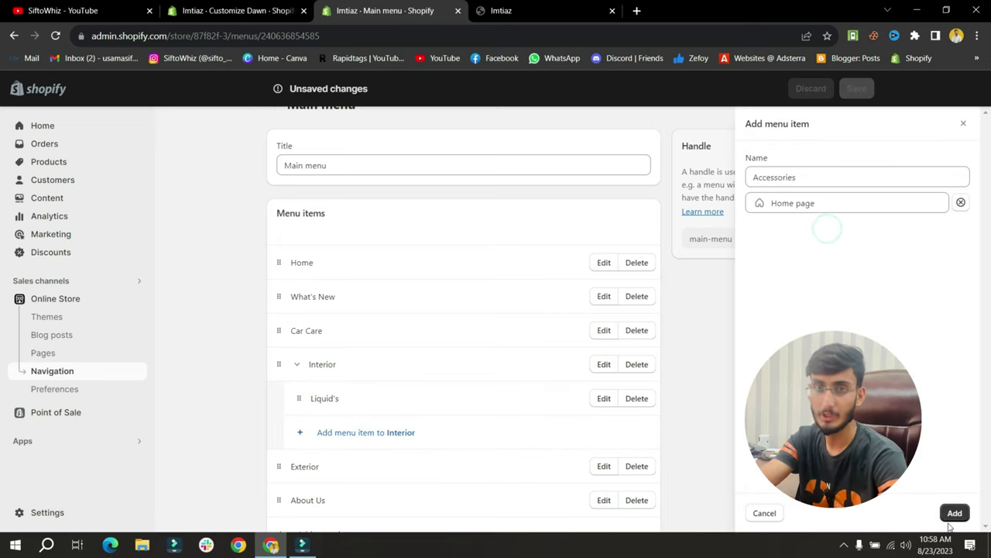
left_click(953, 512)
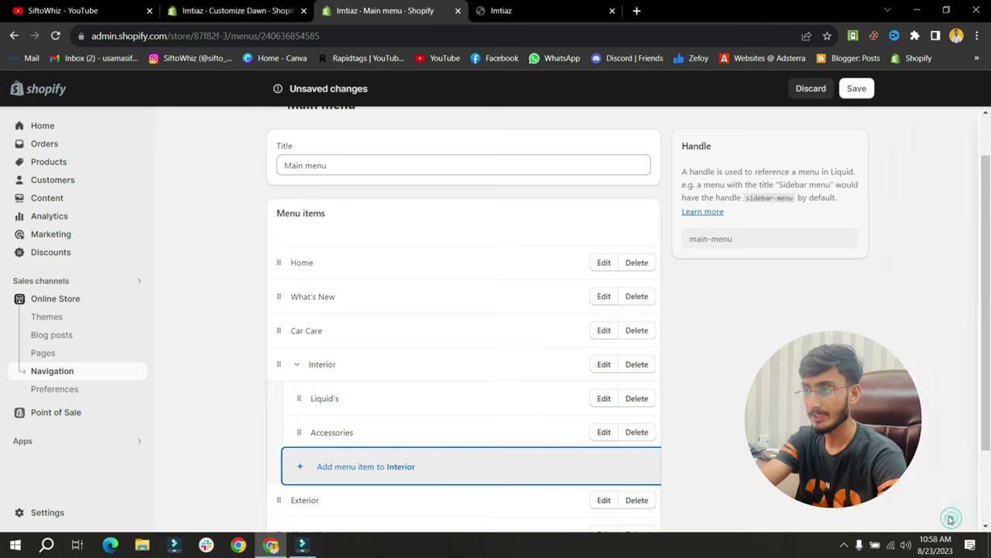
left_click(364, 470)
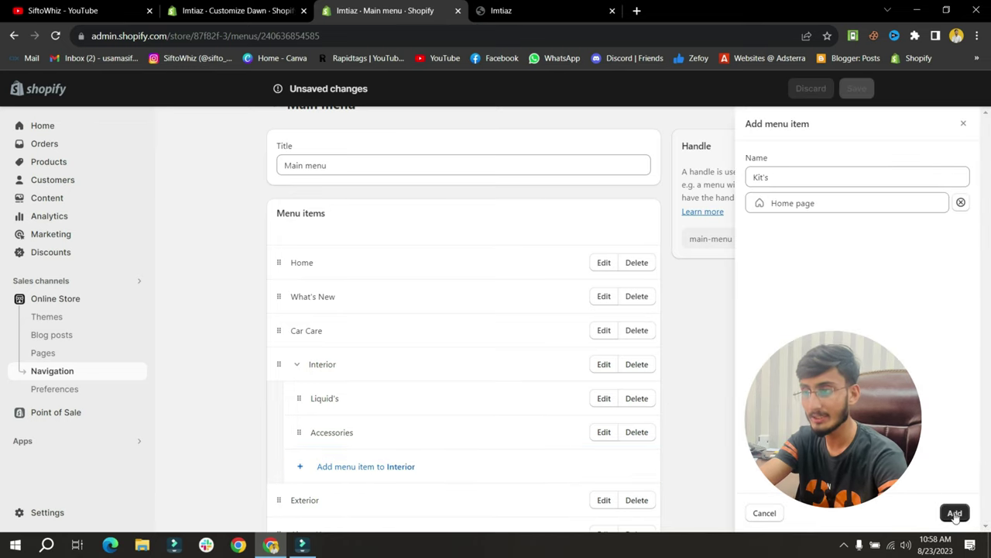
left_click(955, 513)
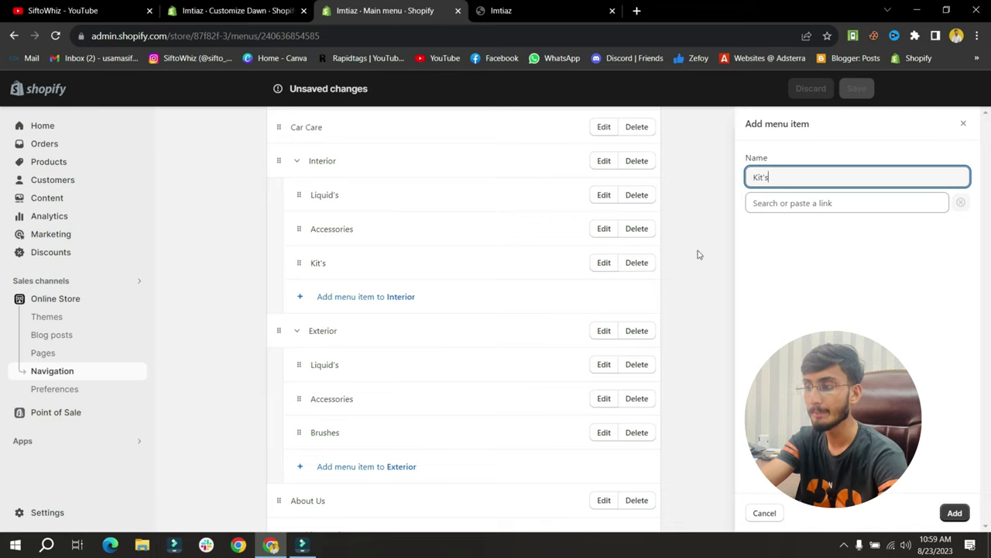
Link the new Kit's sub-item under Exterior to the Home page, add it, and save the main menu.
left_click(813, 203)
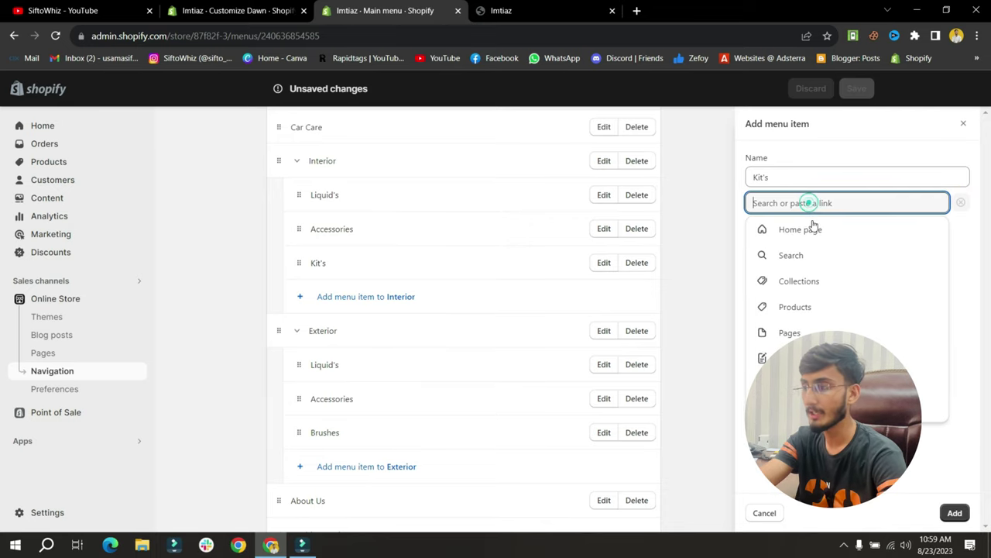
left_click(812, 226)
left_click(955, 513)
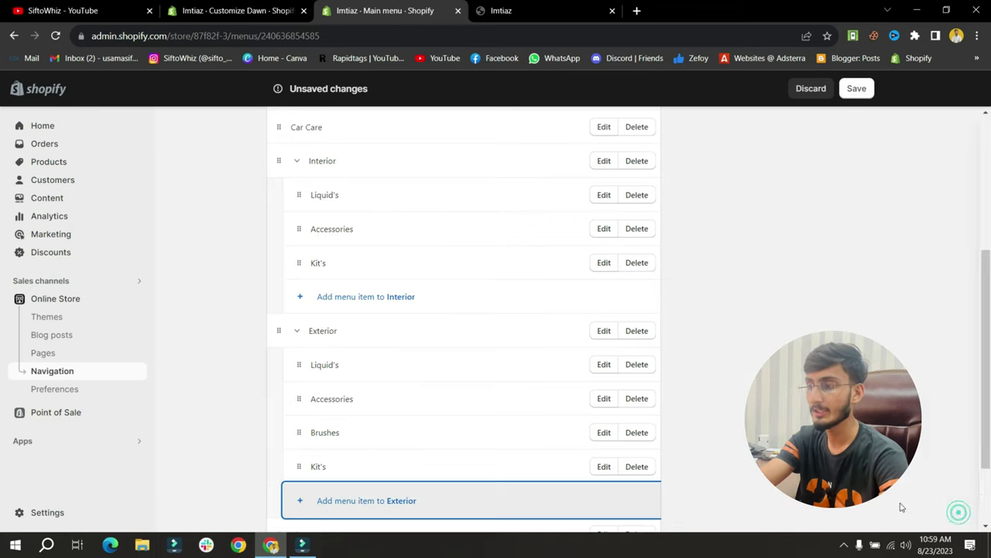
scroll(852, 496, "down", 2)
left_click(843, 514)
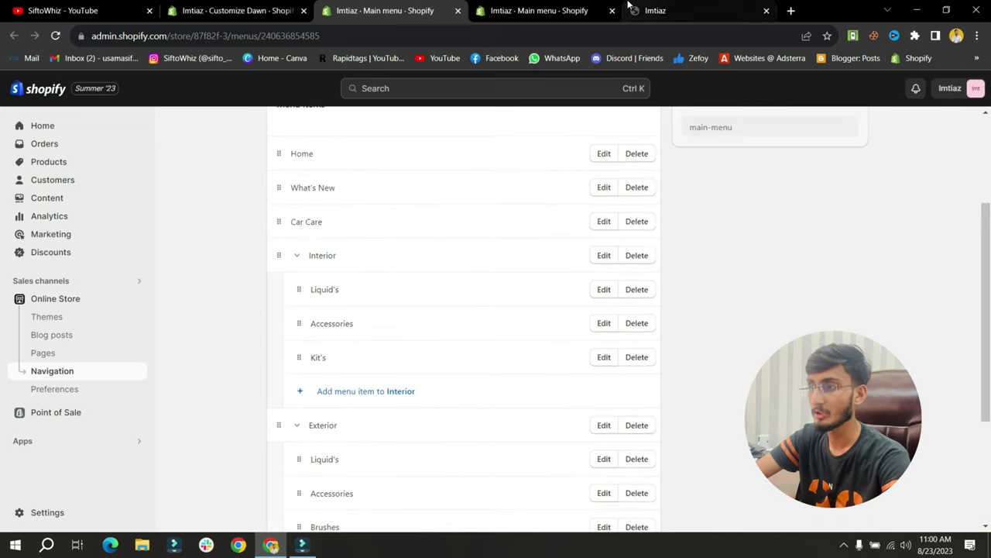
Reload the storefront and check the Interior and Exterior dropdowns in the header menu.
left_click(697, 10)
left_click(55, 35)
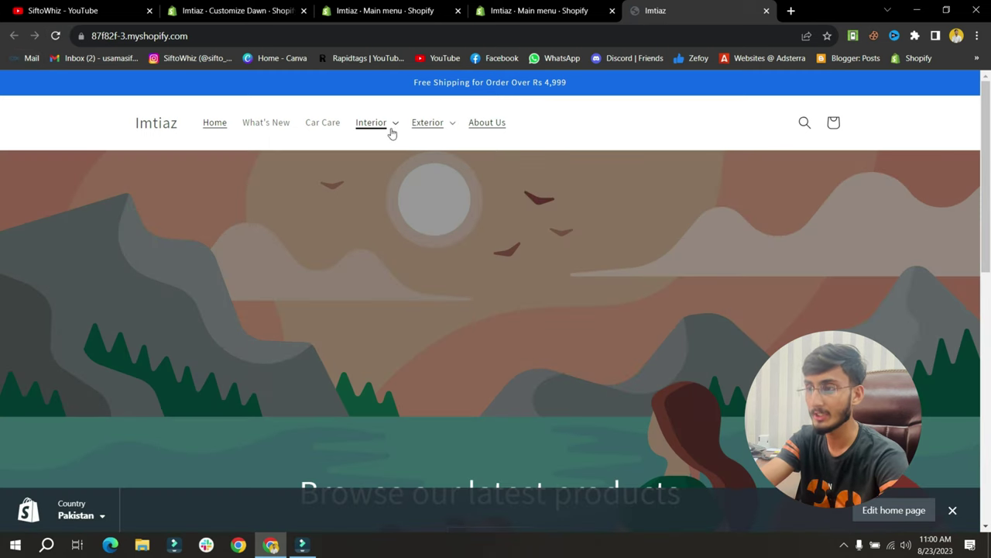
left_click(396, 128)
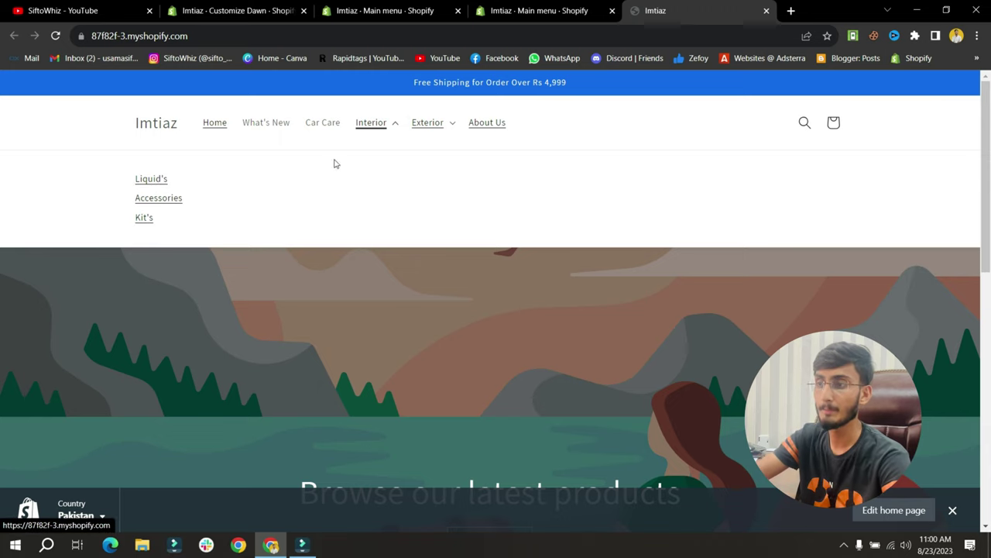
left_click(451, 123)
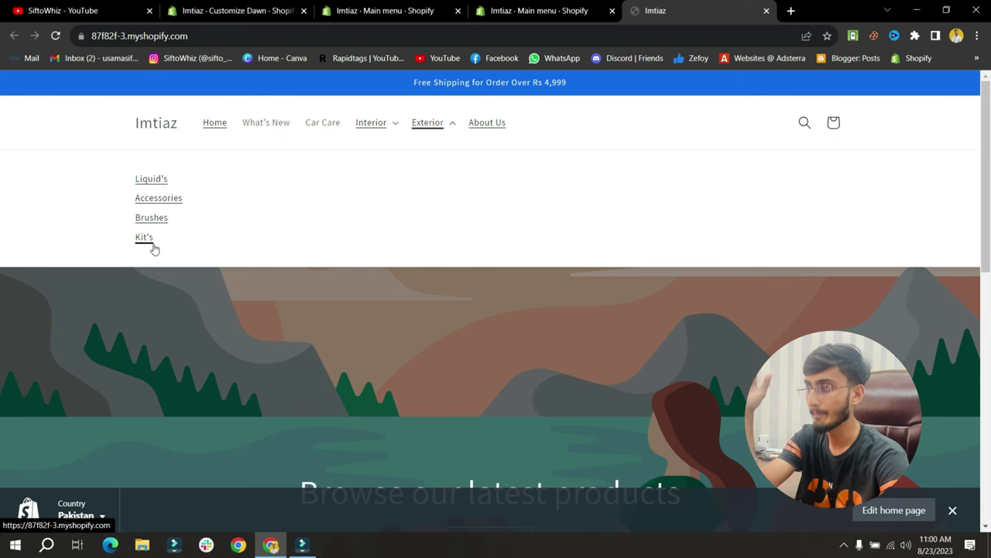
left_click(332, 317)
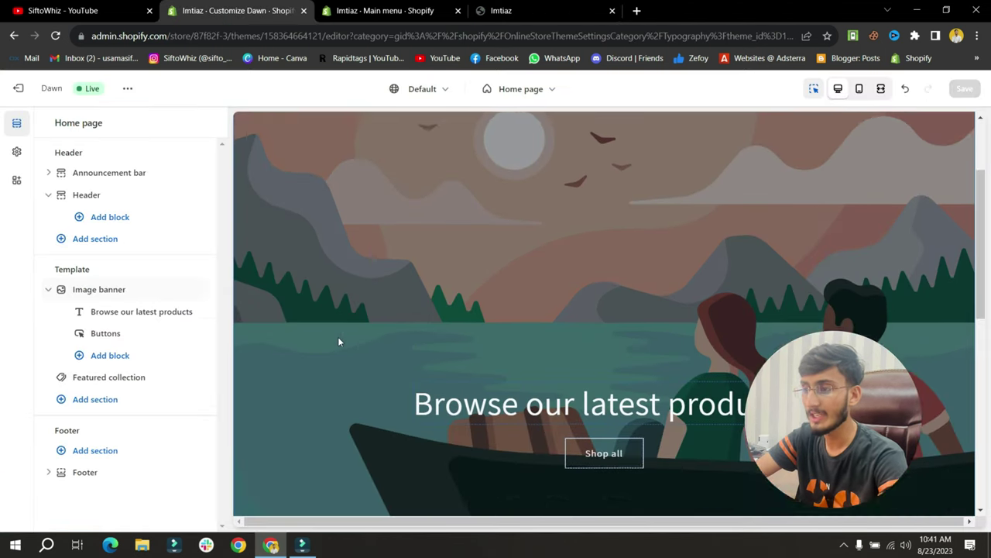
In the theme editor, change the image banner's first button label to "Shop Now" and save the theme.
scroll(337, 342, "down", 5)
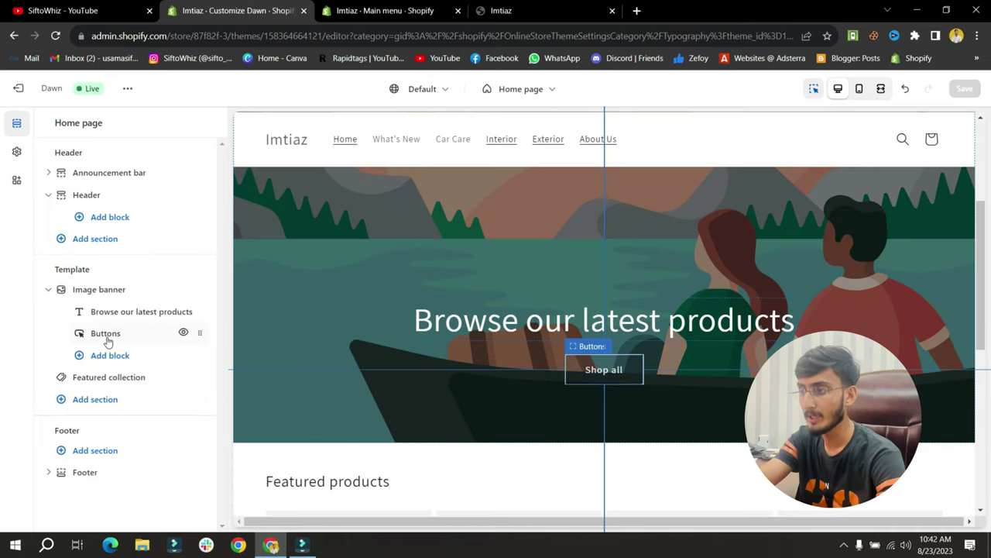
left_click(105, 334)
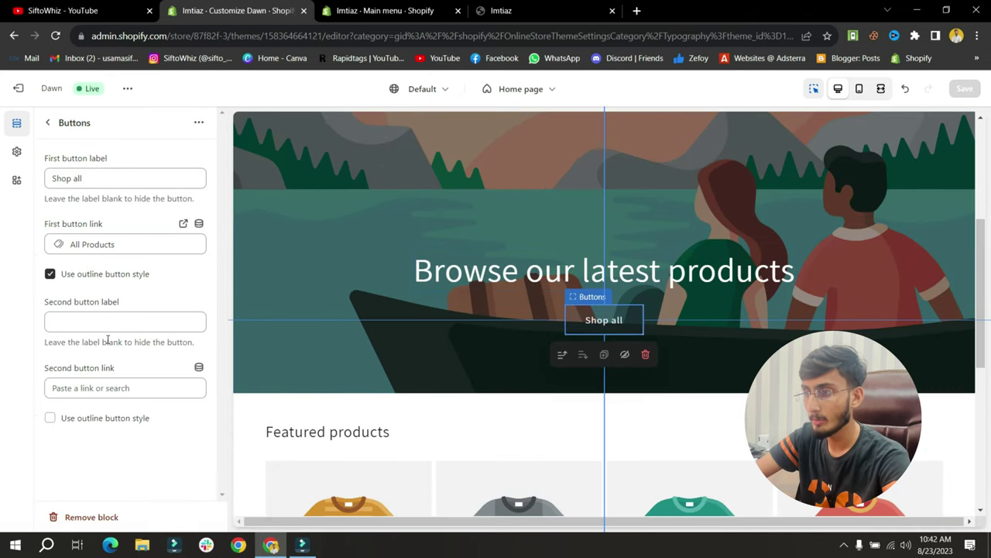
left_click(104, 175)
key("BackSpace")
key("BackSpace")
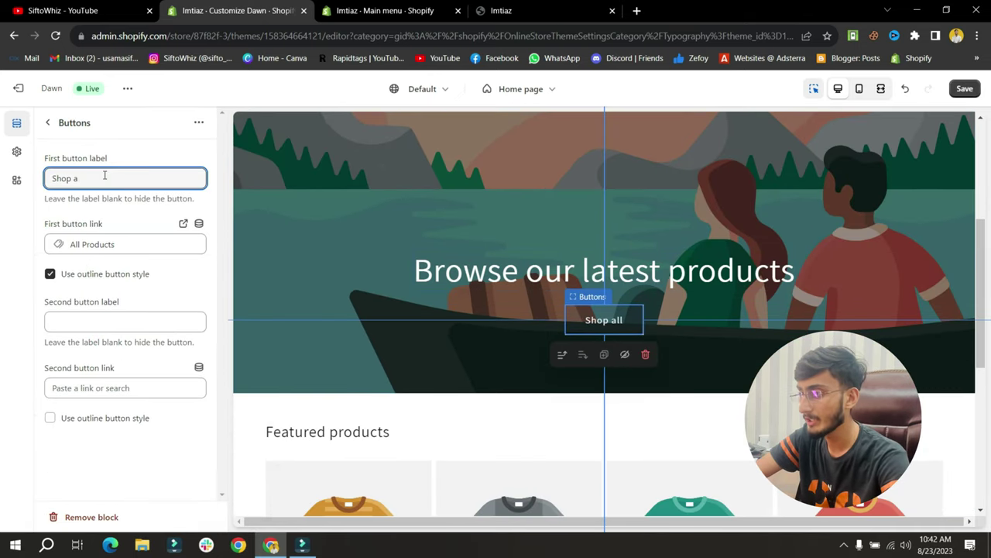
type("Now")
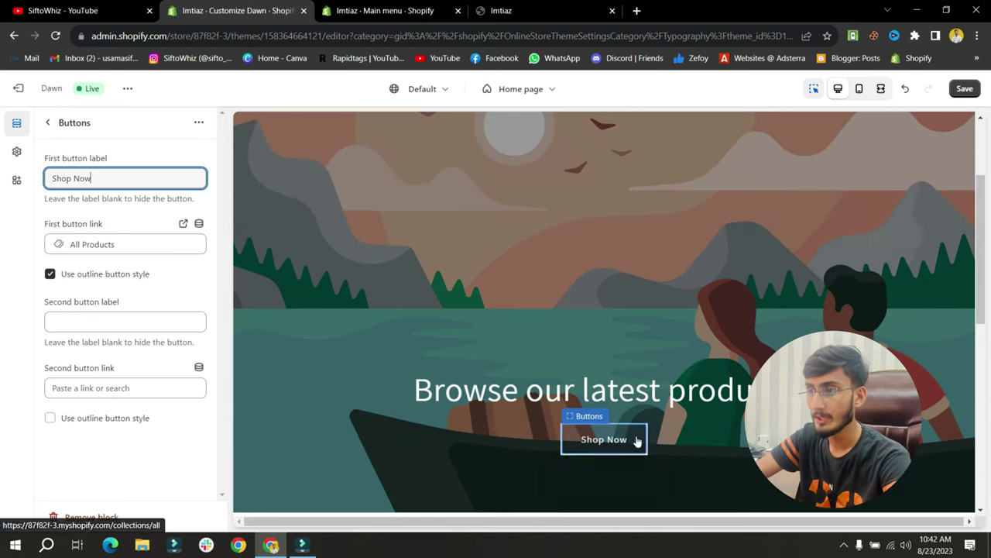
left_click(966, 90)
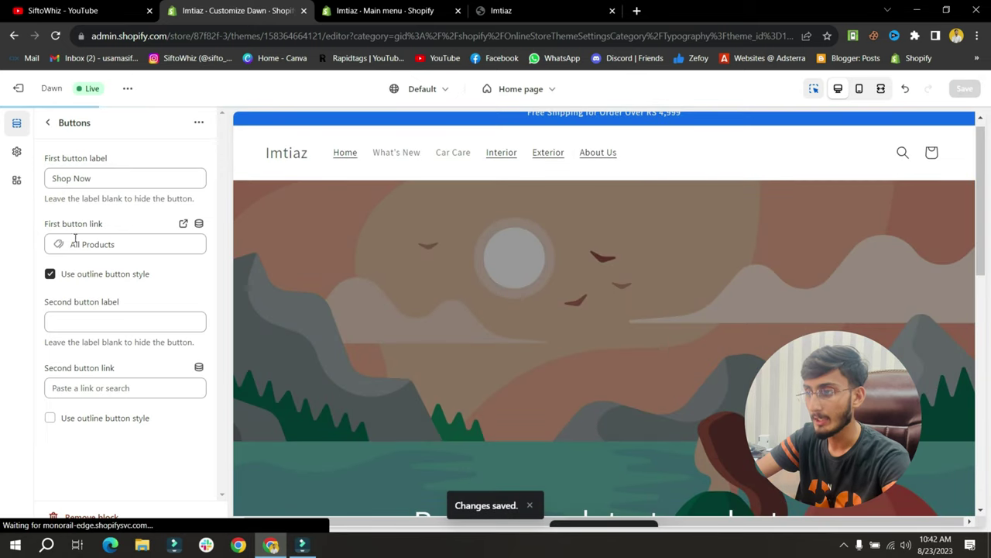
Set the featured collection's heading to "New Arrival's" with heading size Medium, and save the theme.
left_click(48, 122)
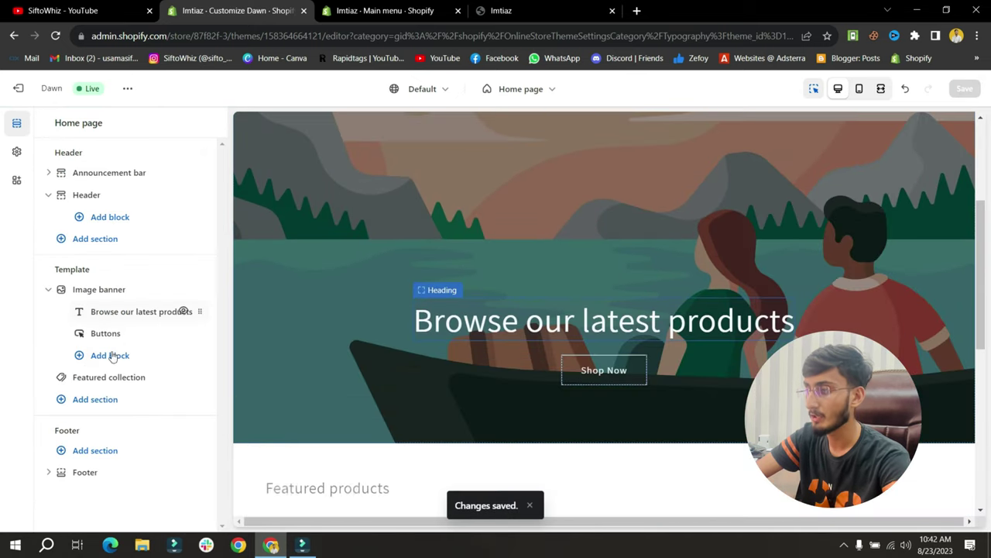
left_click(105, 378)
left_click_drag(137, 211, 39, 217)
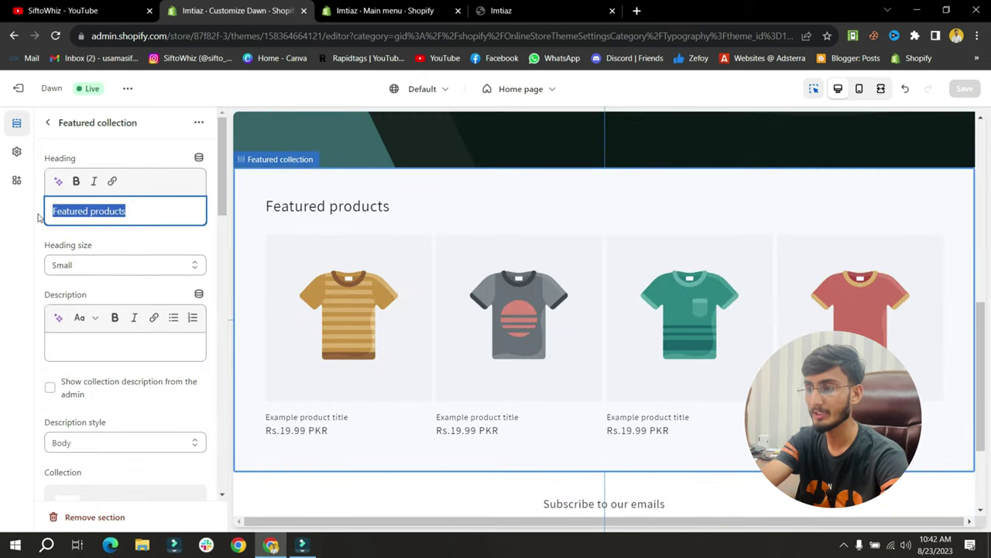
type("New Arrival's")
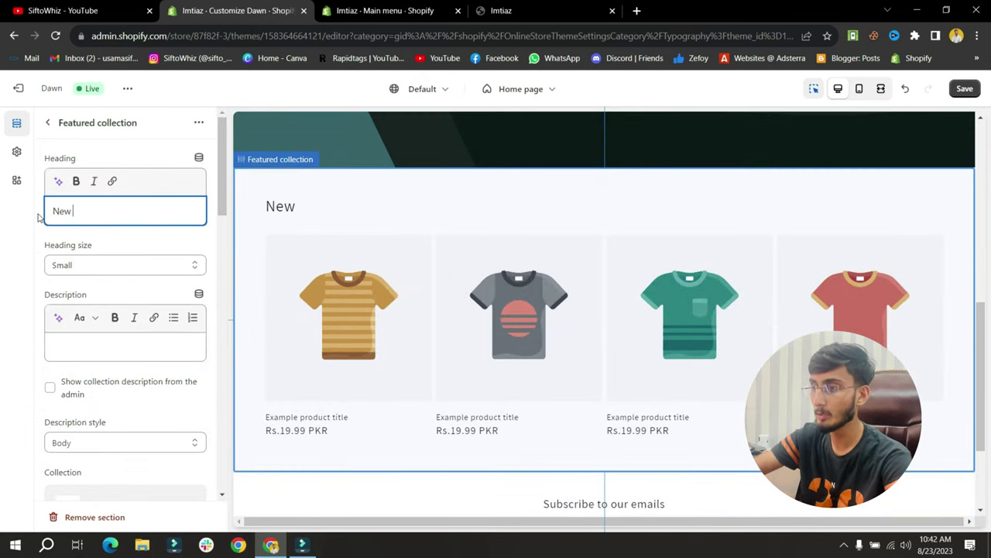
left_click(170, 264)
left_click(176, 292)
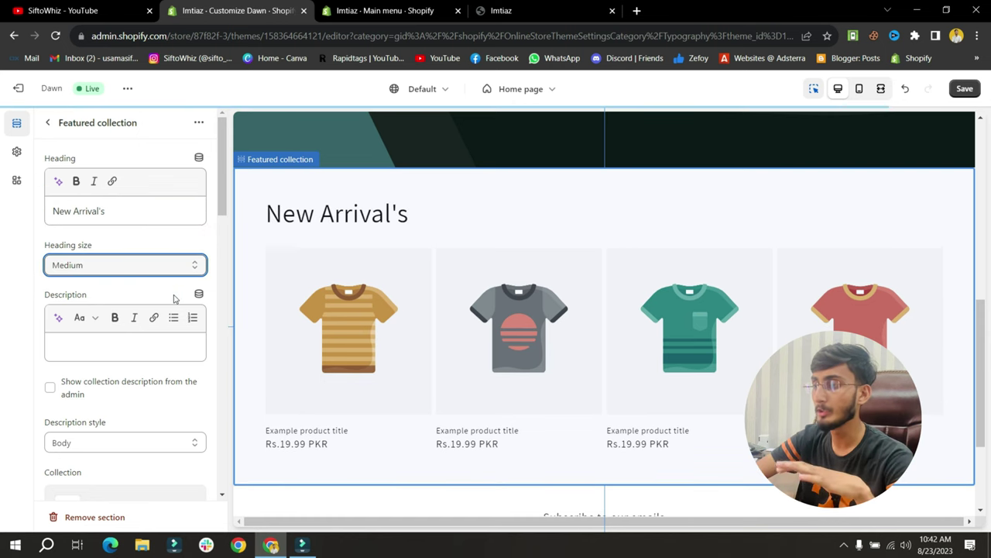
scroll(150, 380, "down", 8)
scroll(150, 379, "up", 4)
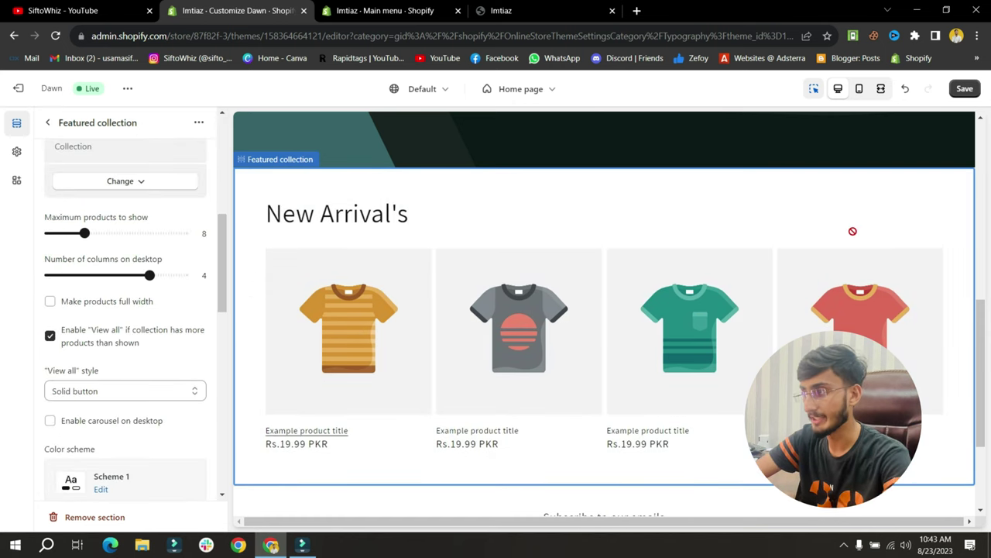
left_click(969, 91)
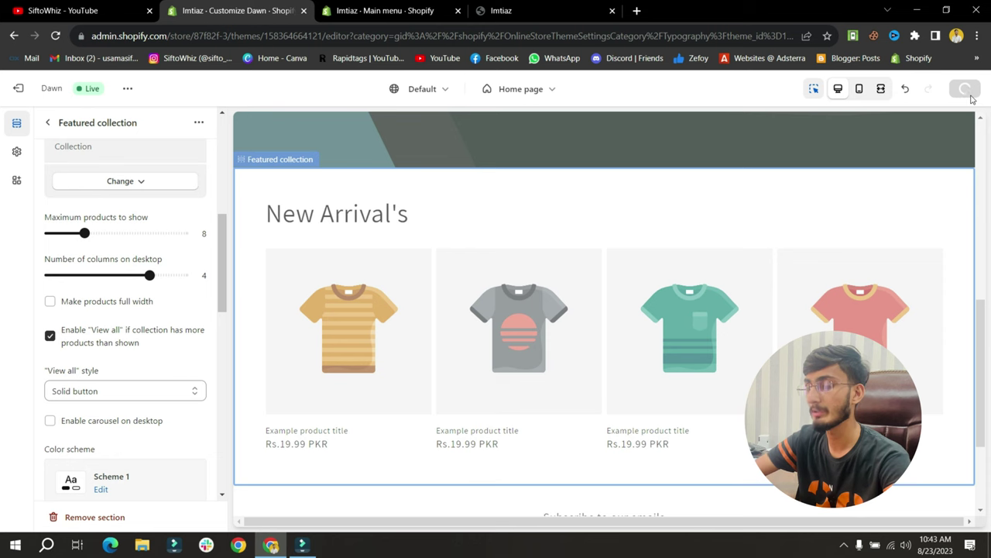
Replace the footer's email signup heading with bold "OUR MISSION:" followed by italic "Quality Products,Sustainability,Dual Action Orbital Polishing Guide".
left_click(47, 123)
left_click(80, 473)
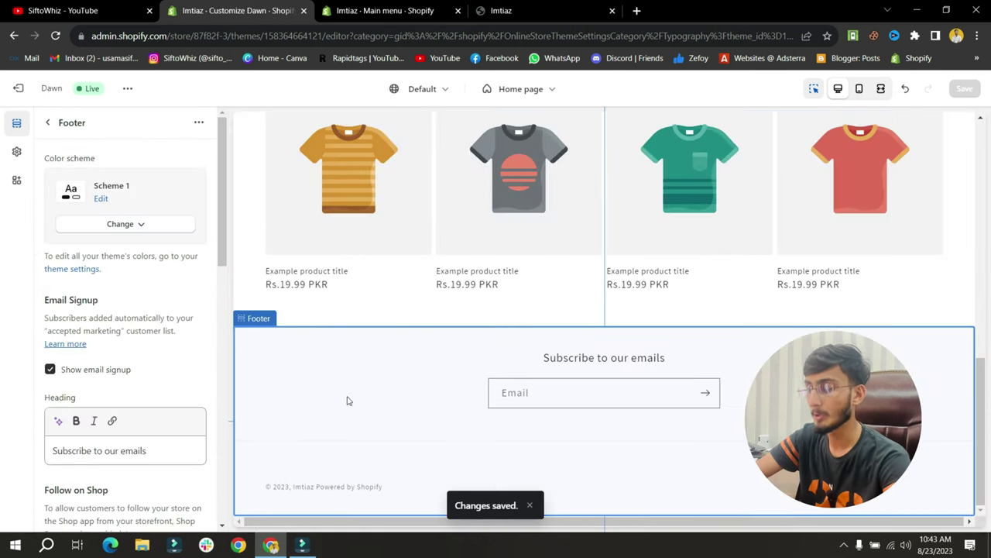
scroll(118, 323, "down", 2)
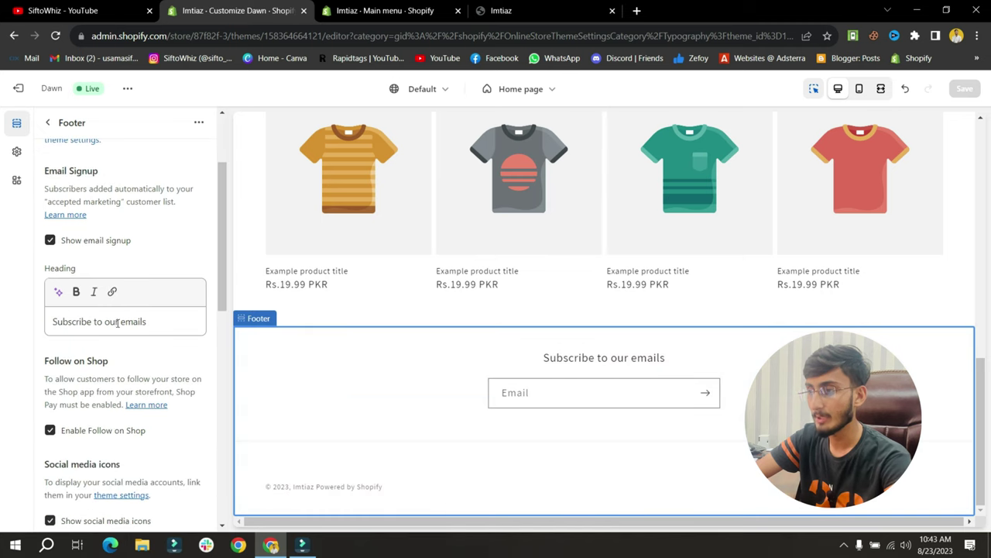
left_click(148, 320)
left_click_drag(165, 328, 33, 333)
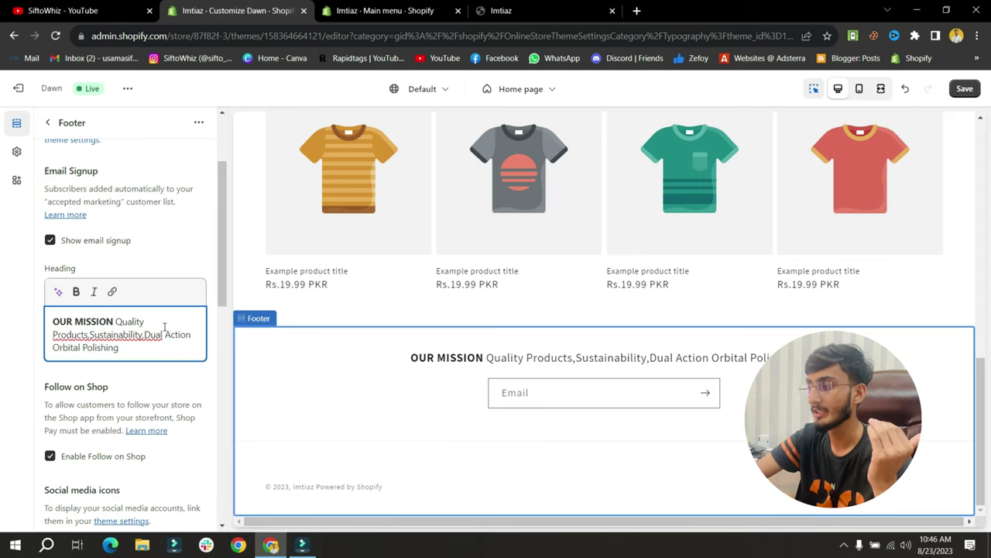
type("G")
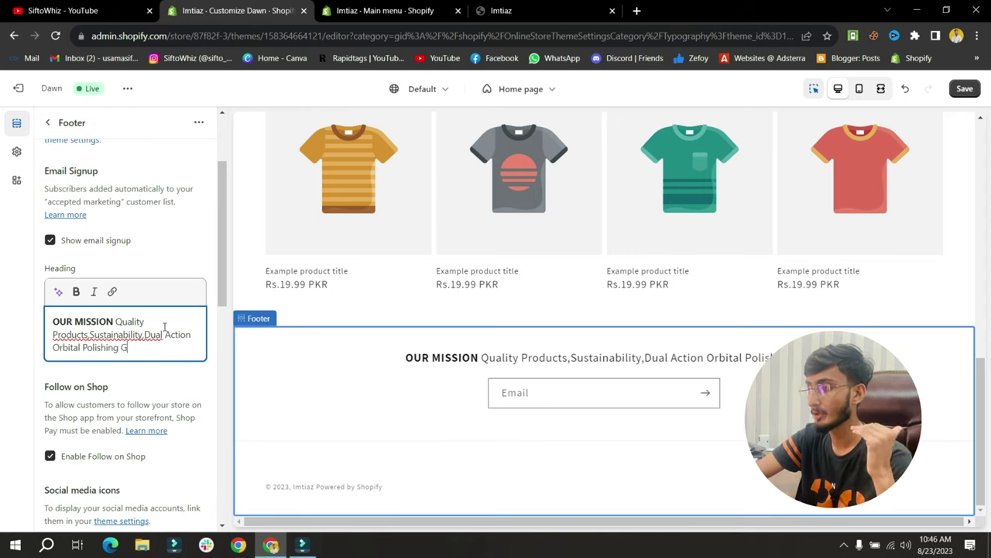
type("uide")
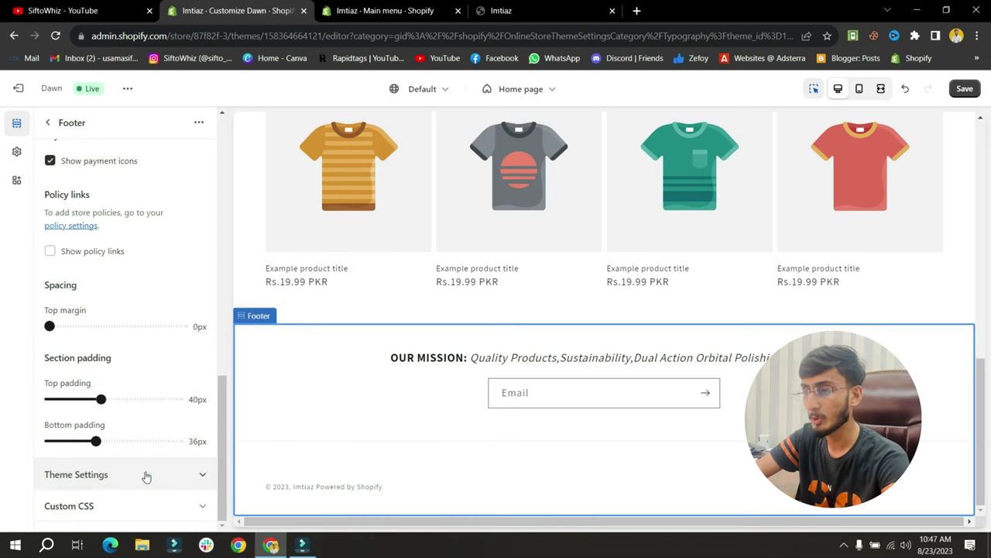
Expand the footer's theme settings and go through the Facebook, Instagram and YouTube link fields.
left_click(144, 472)
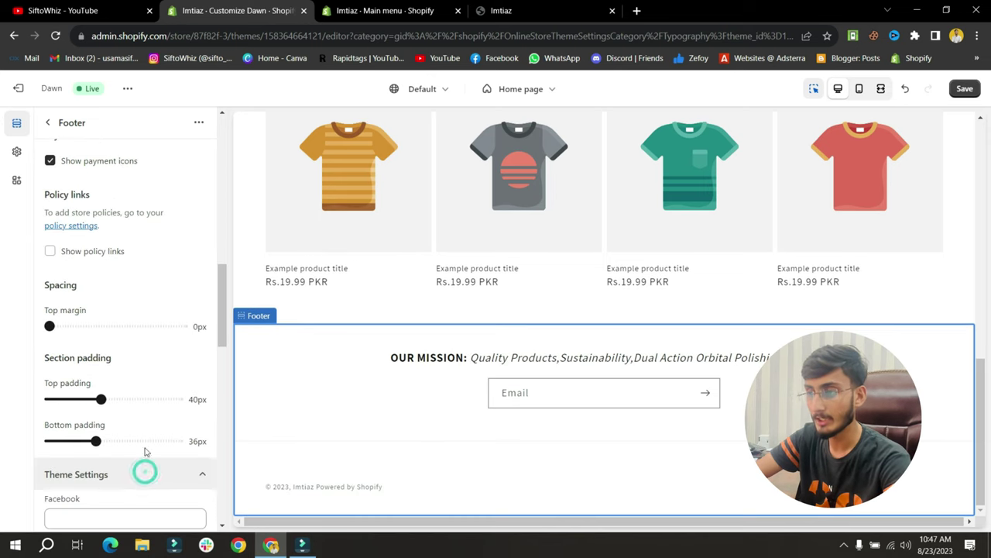
scroll(162, 387, "down", 1)
scroll(163, 388, "down", 2)
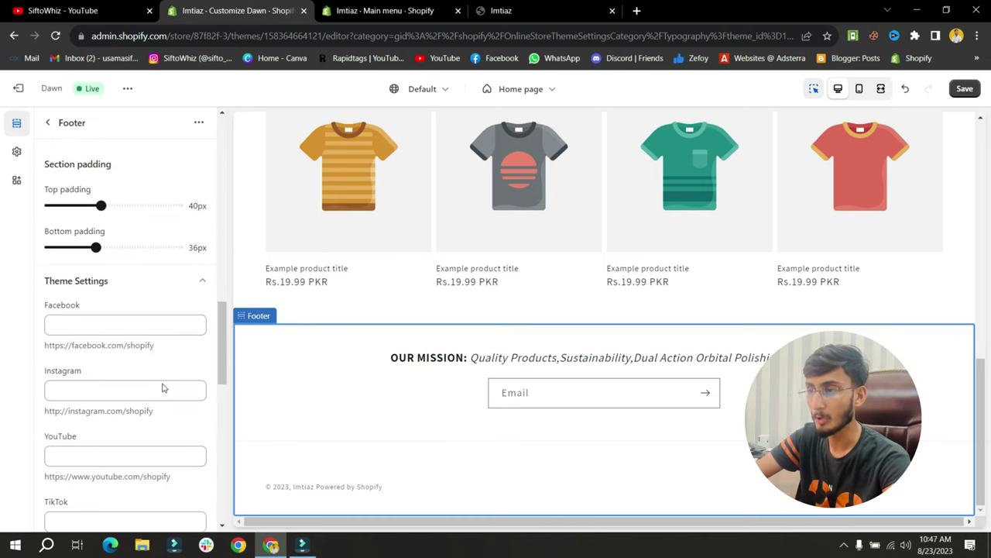
left_click(87, 326)
left_click(85, 389)
scroll(93, 395, "down", 1)
left_click(106, 326)
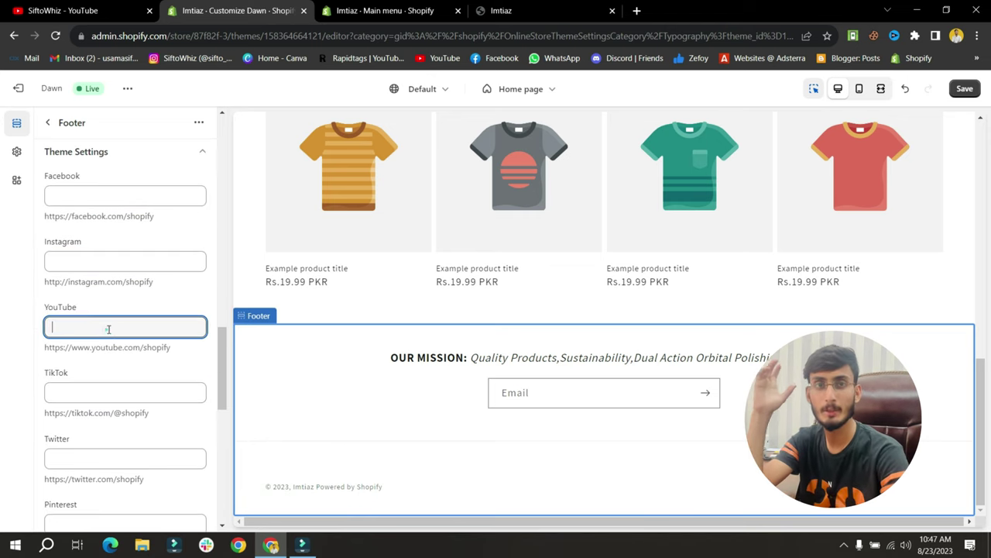
left_click(106, 392)
scroll(105, 388, "down", 1)
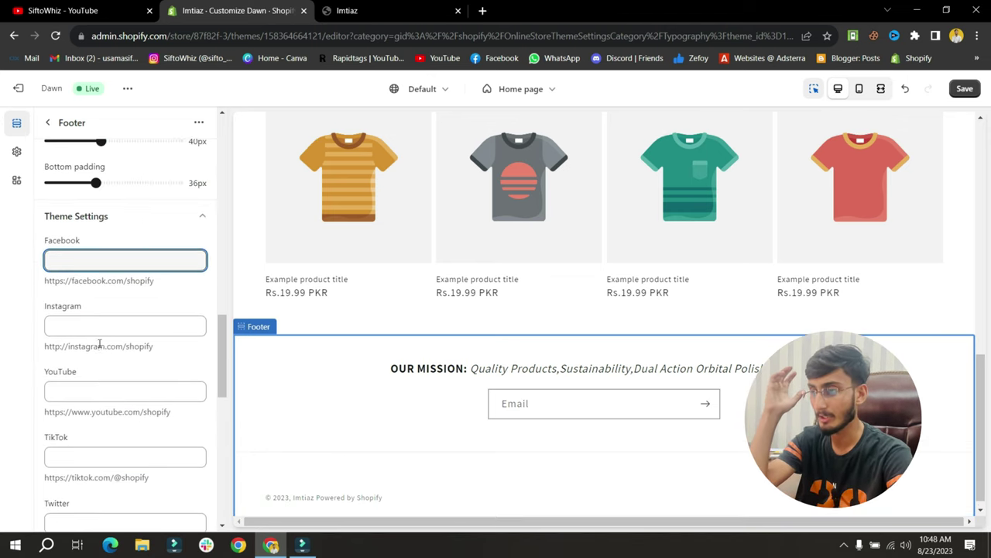
left_click(94, 325)
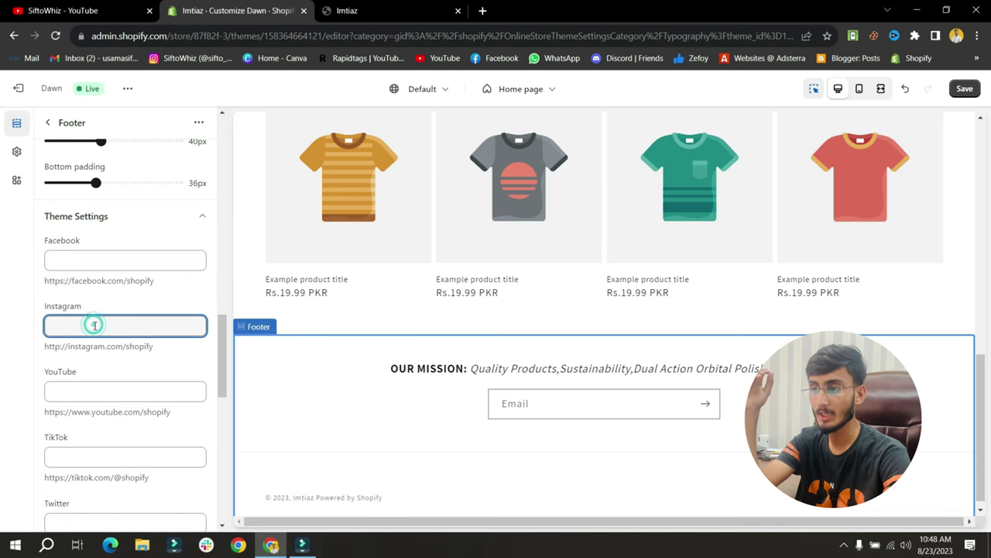
type("https://www.instagram.com/sifto_whiz")
left_click(101, 263)
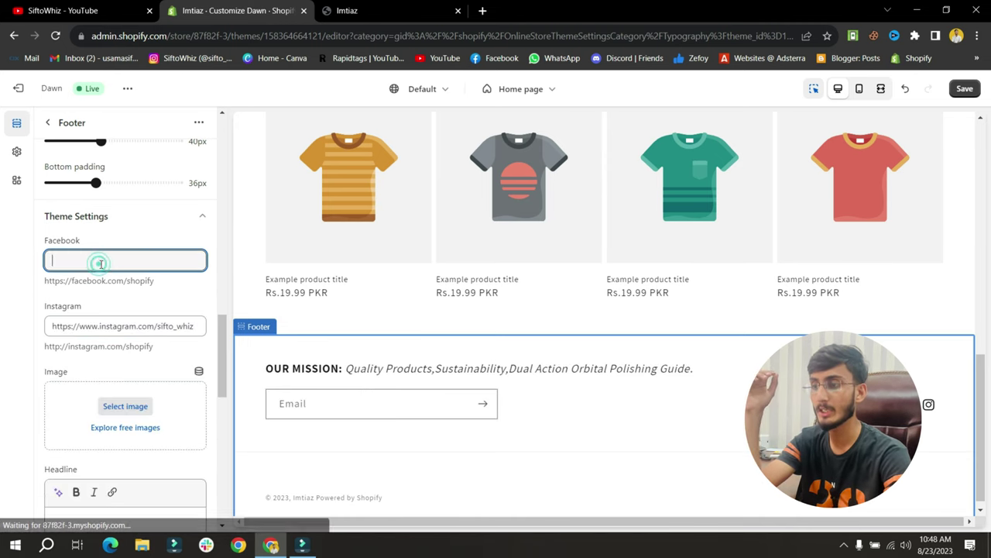
type("https://www.facebook.com/siftowhiz")
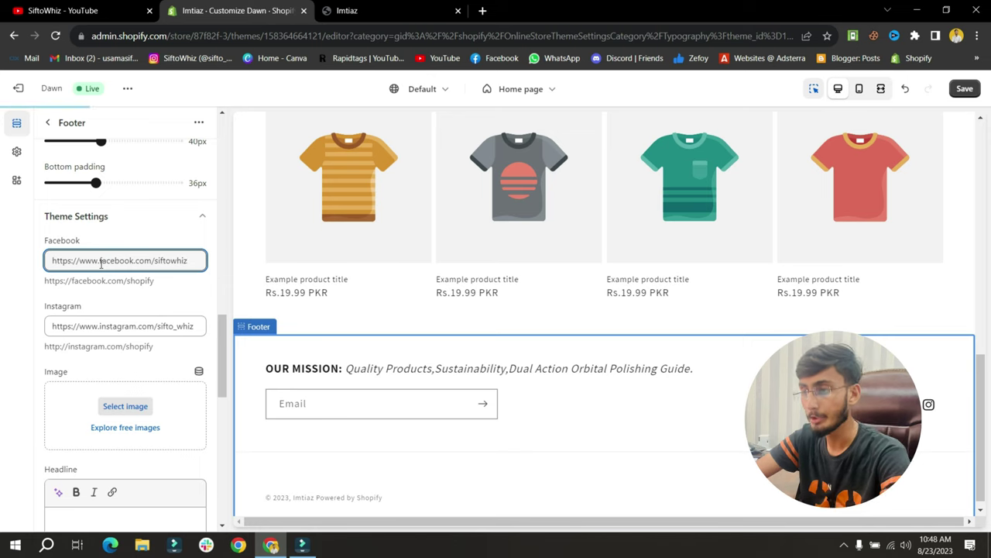
key("Tab")
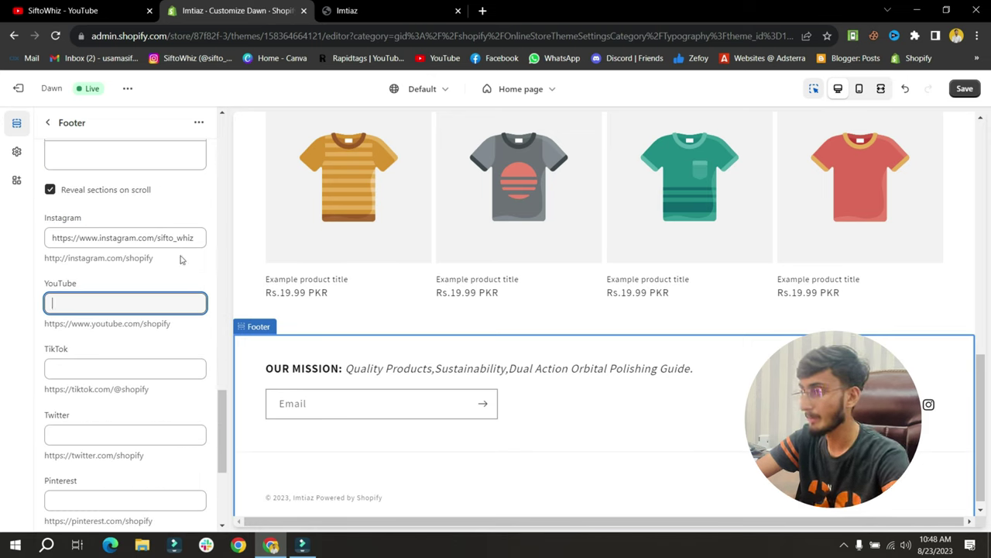
type("https://www.youtube.com/@SiftoWhiz")
scroll(137, 434, "down", 3)
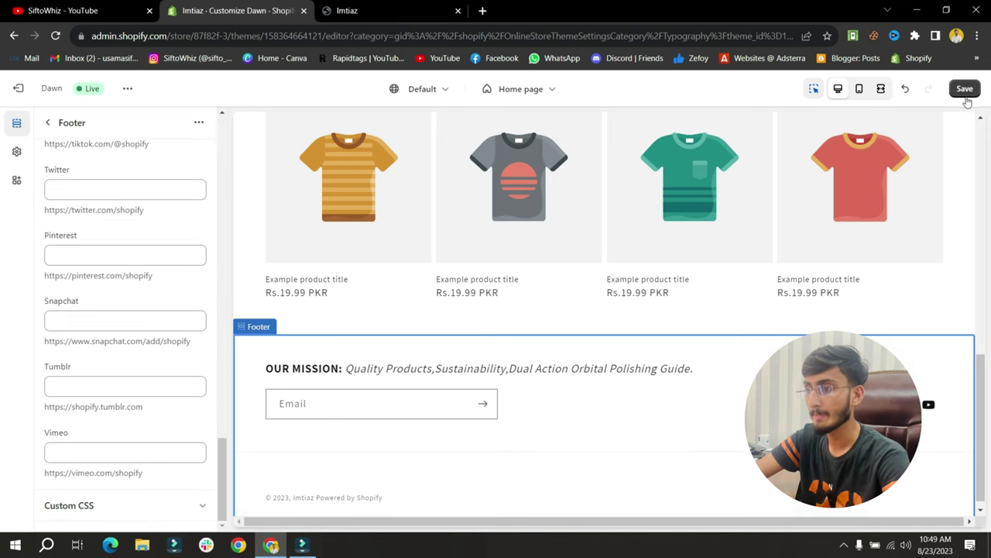
left_click(965, 88)
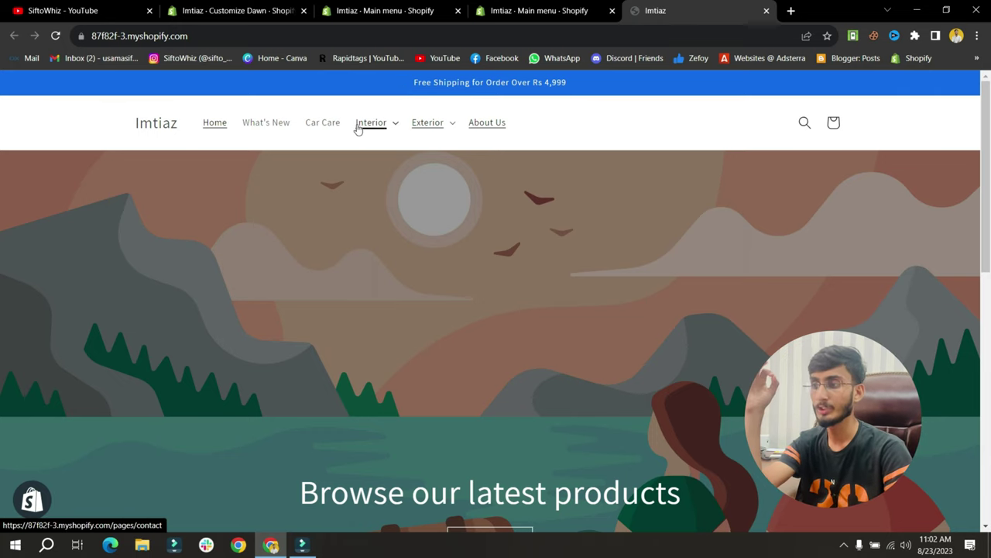
On the live storefront, check the Interior and Exterior dropdown menus, the featured collection, and the footer's mission text and social links.
left_click(393, 128)
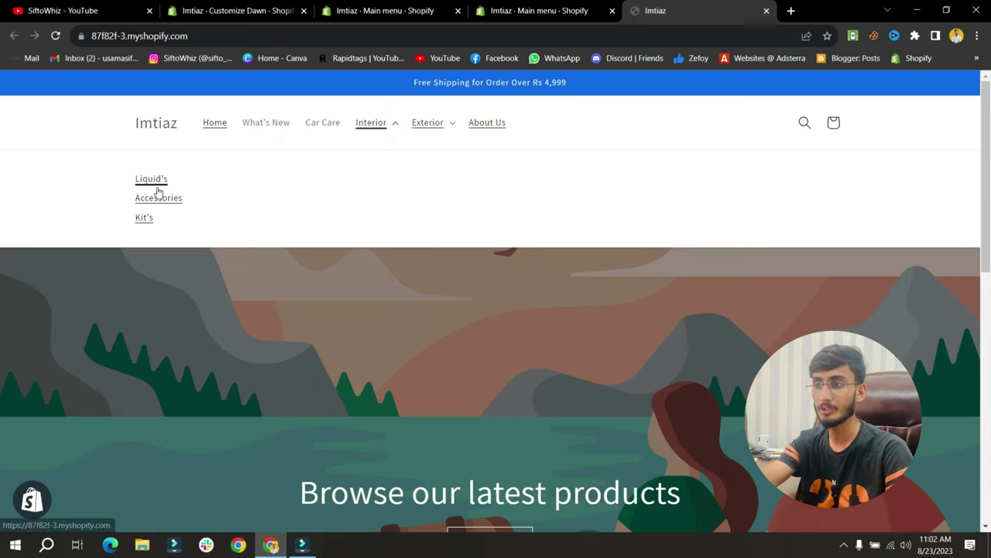
left_click(451, 126)
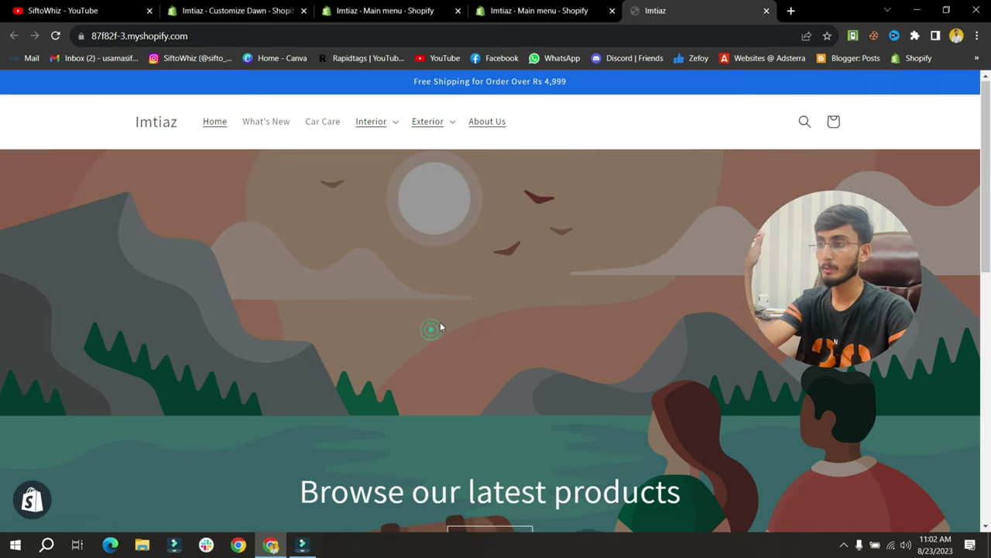
scroll(440, 322, "down", 5)
left_click_drag(137, 209, 347, 213)
scroll(399, 218, "down", 1)
scroll(397, 262, "down", 1)
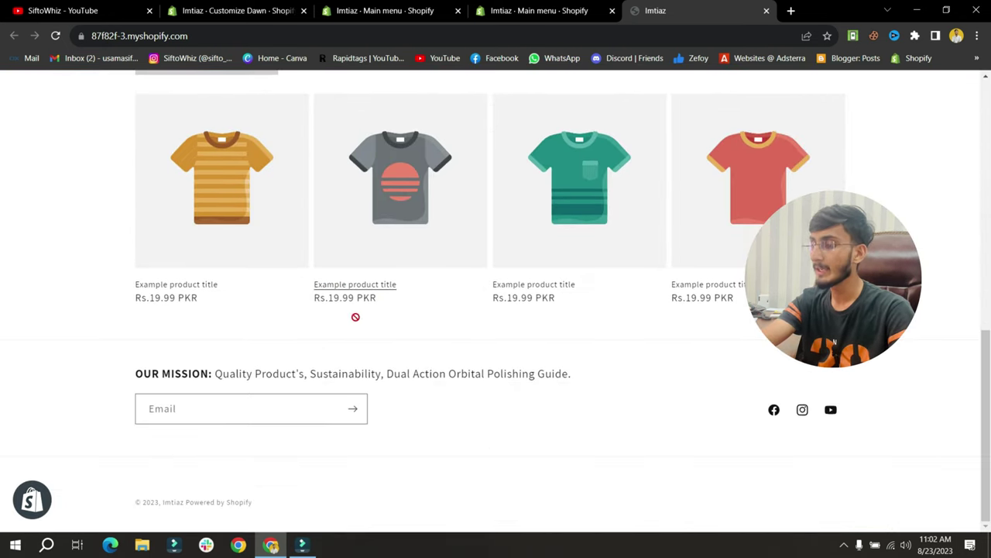
left_click(617, 378)
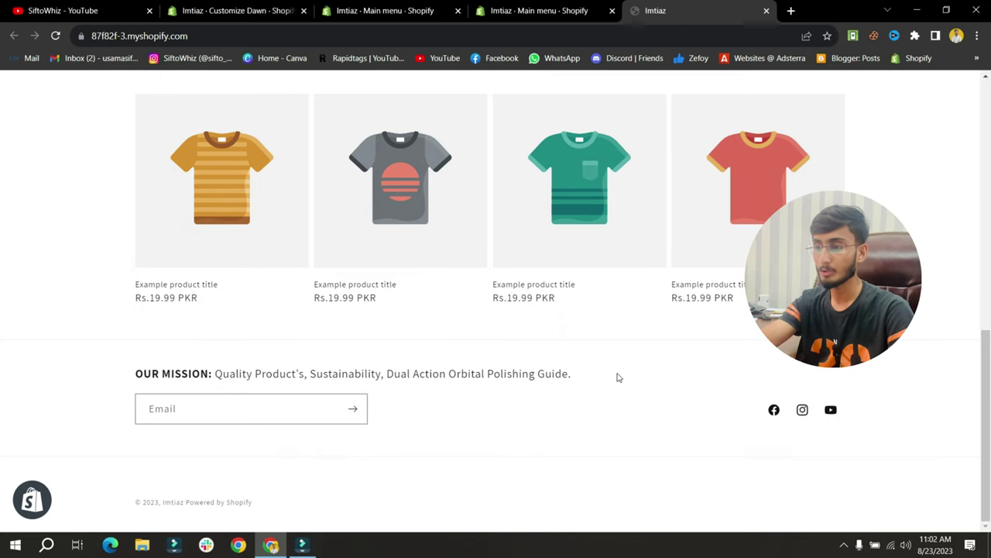